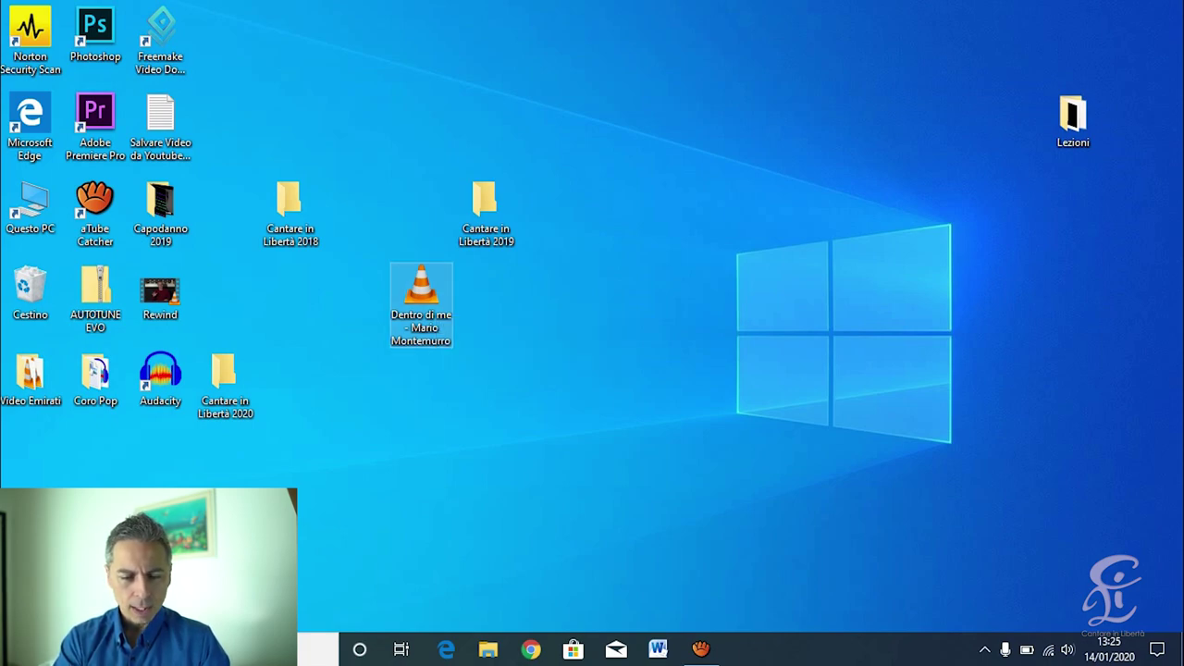
- Open the desktop media file "Dentro di me" in Audacity
{"action": "left_click_drag", "start_coordinate": [422, 296], "coordinate": [159, 381]}
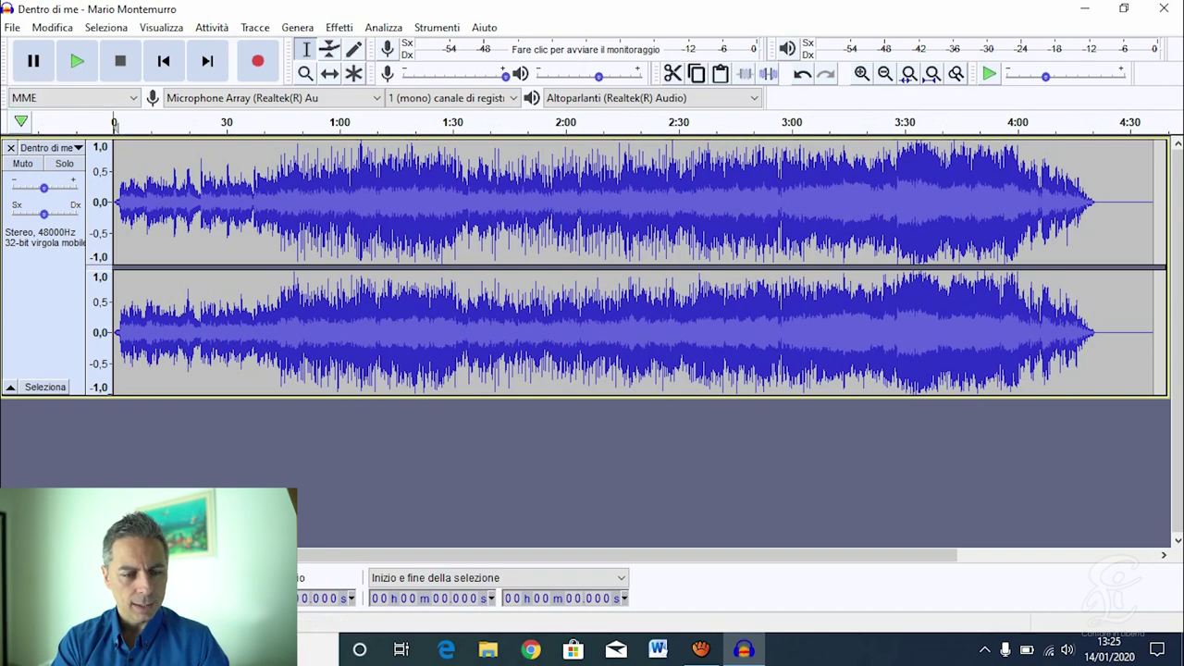
{"action": "left_click", "coordinate": [12, 26]}
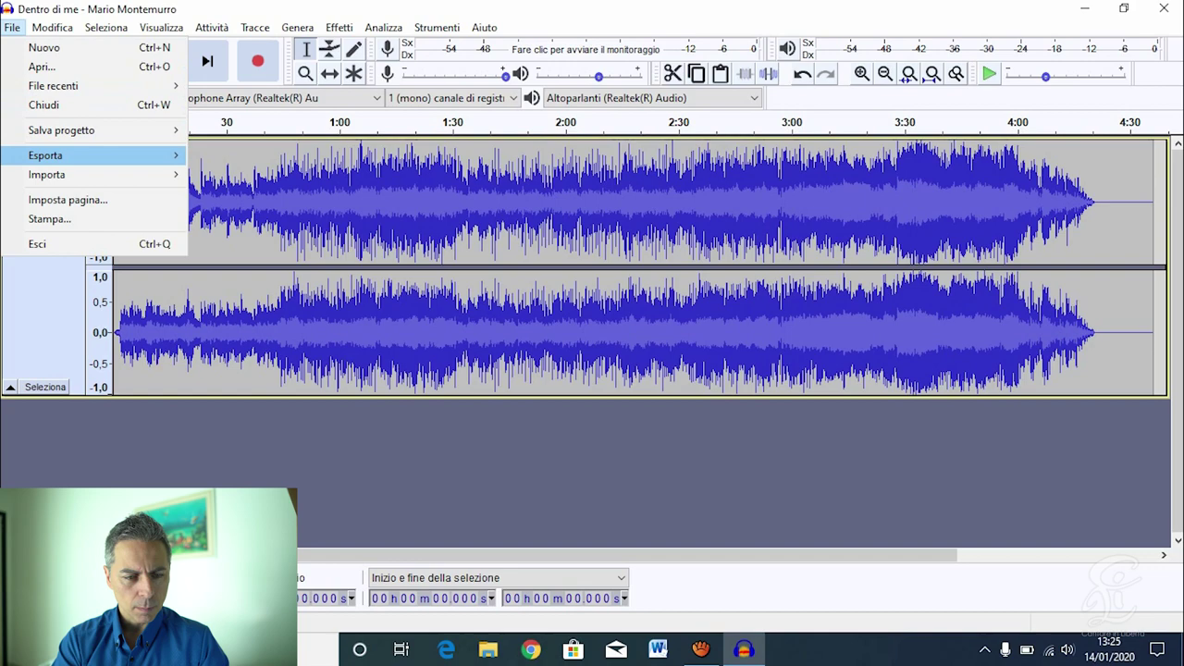
{"action": "mouse_move", "coordinate": [55, 174]}
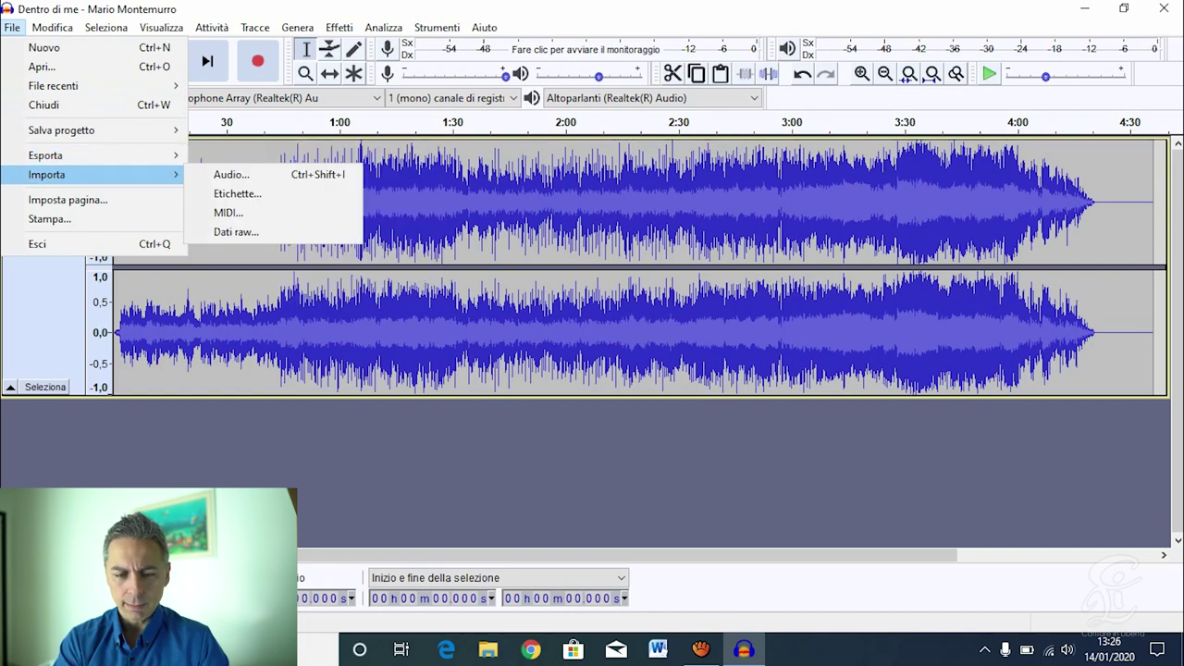
{"action": "left_click", "coordinate": [231, 174]}
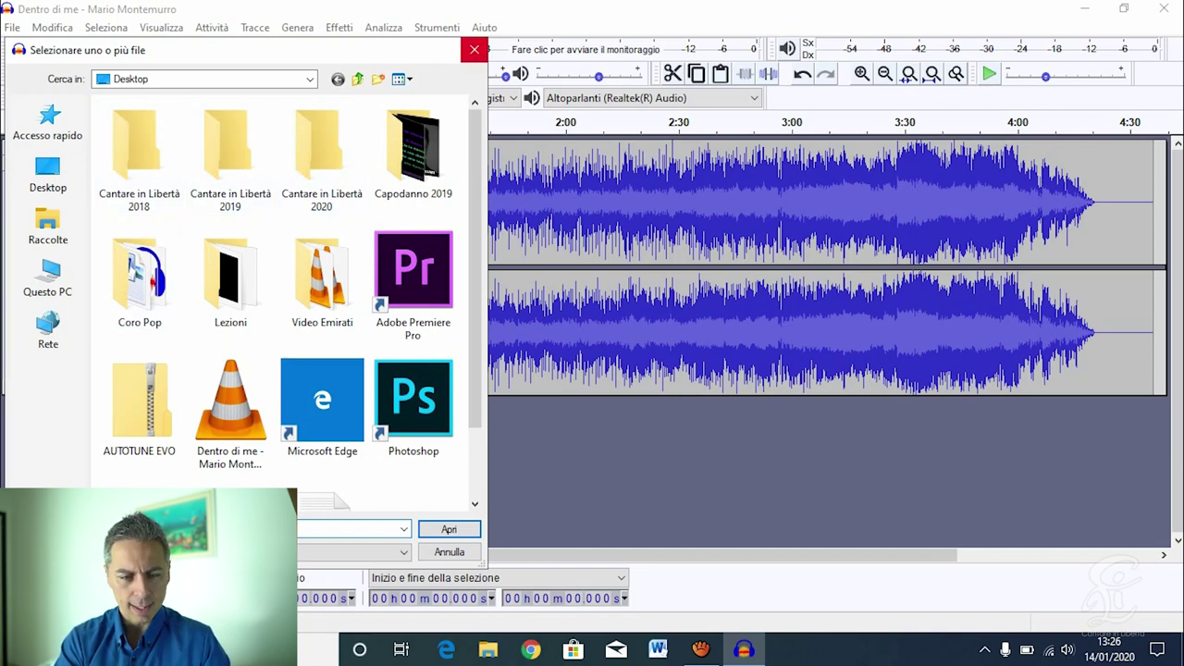
{"action": "left_click", "coordinate": [474, 49]}
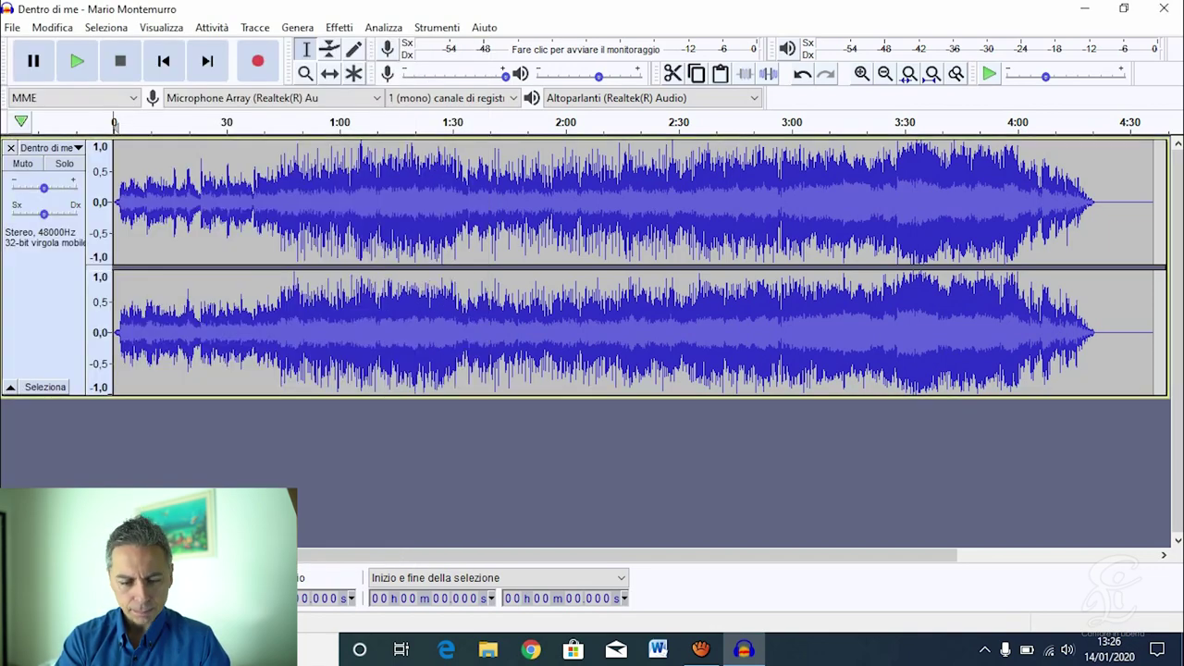
- Reduce the display height of the stereo track and select all of its audio
{"action": "left_click_drag", "start_coordinate": [592, 396], "coordinate": [592, 305]}
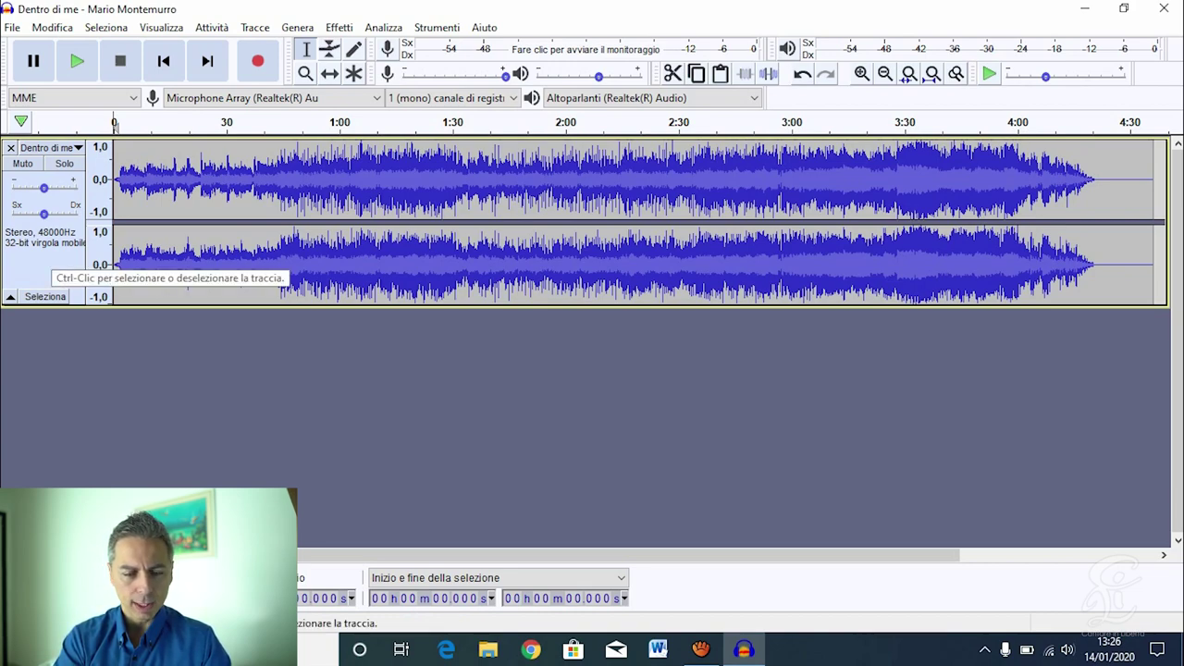
{"action": "key", "text": "ctrl+a"}
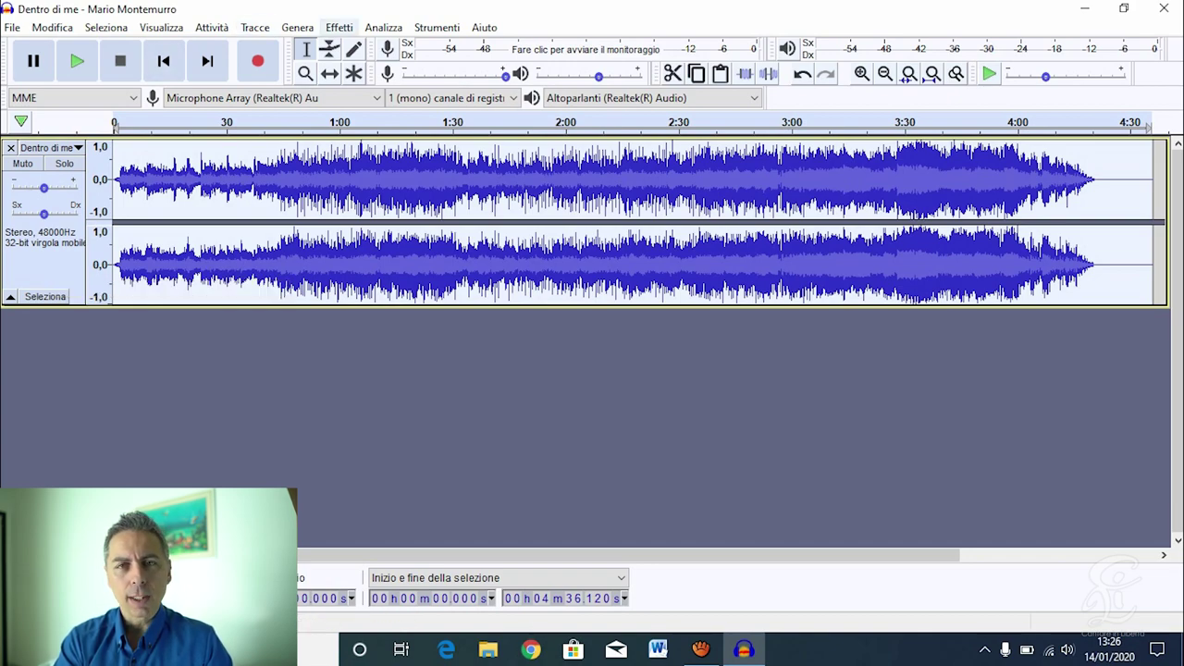
- Raise the pitch of the whole selected track by 2 semitones with the Change Pitch effect (Cambia intonazione)
{"action": "left_click", "coordinate": [339, 27]}
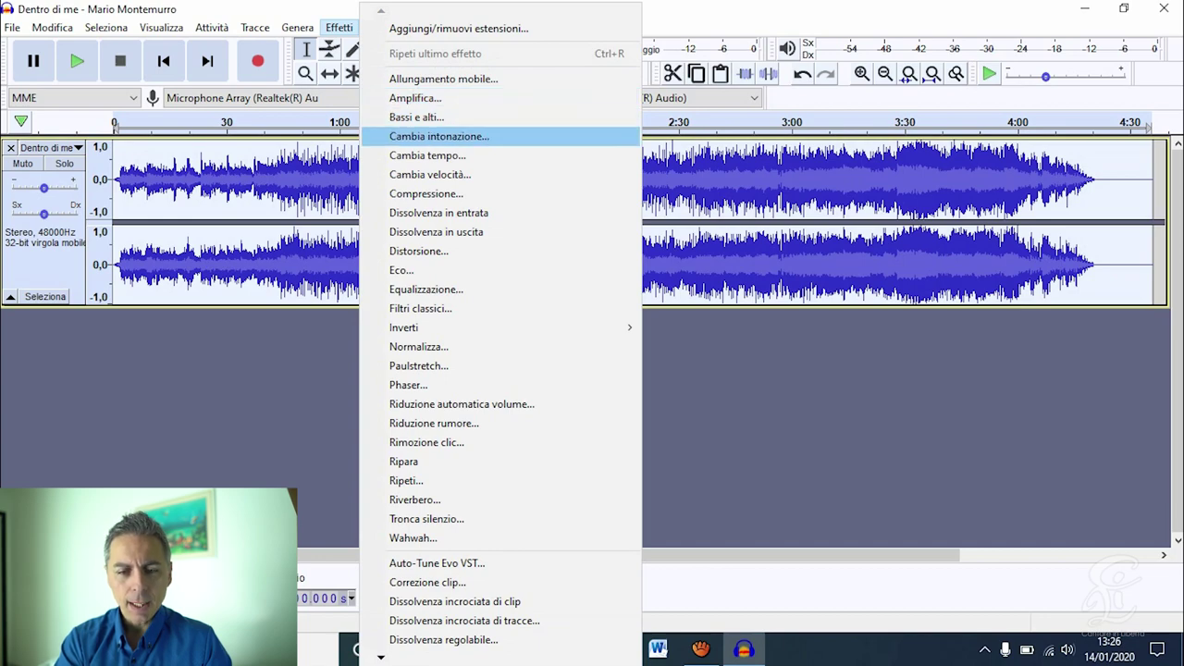
{"action": "key", "text": "Return"}
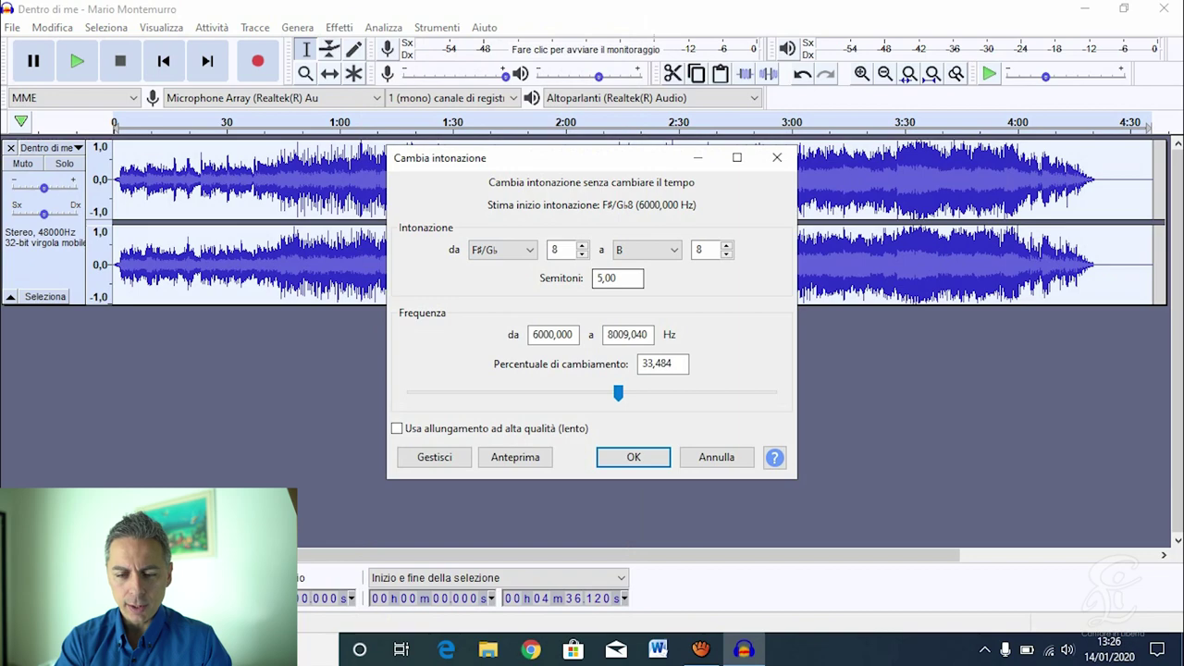
{"action": "left_click_drag", "start_coordinate": [596, 278], "coordinate": [618, 278]}
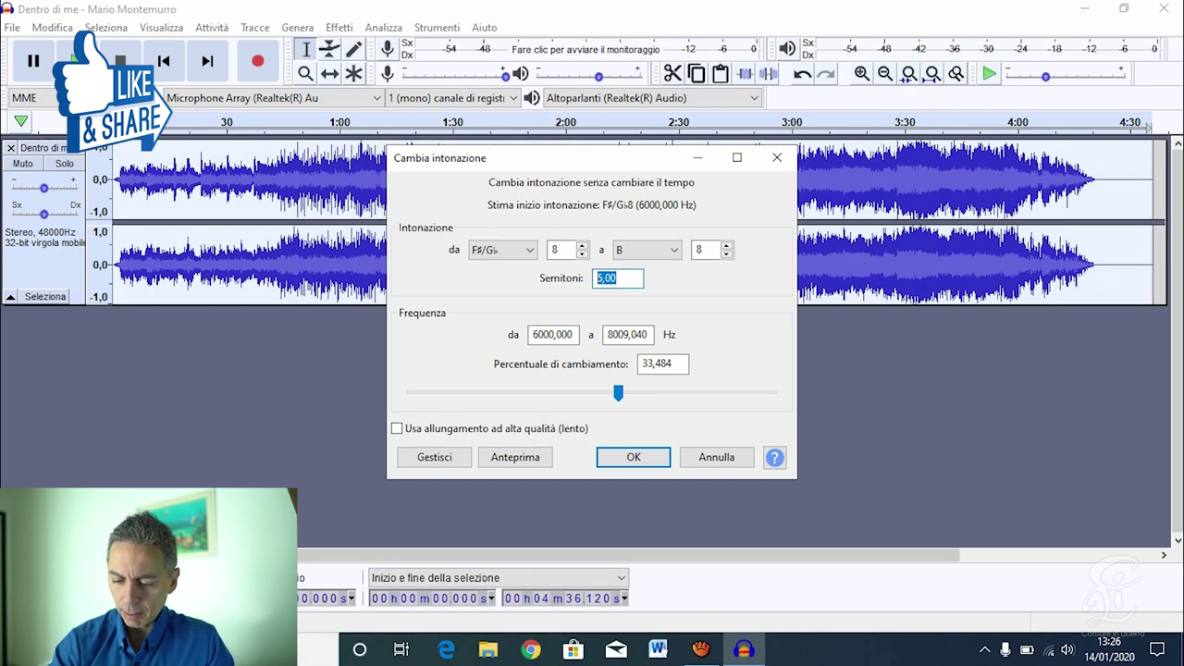
{"action": "type", "text": "2"}
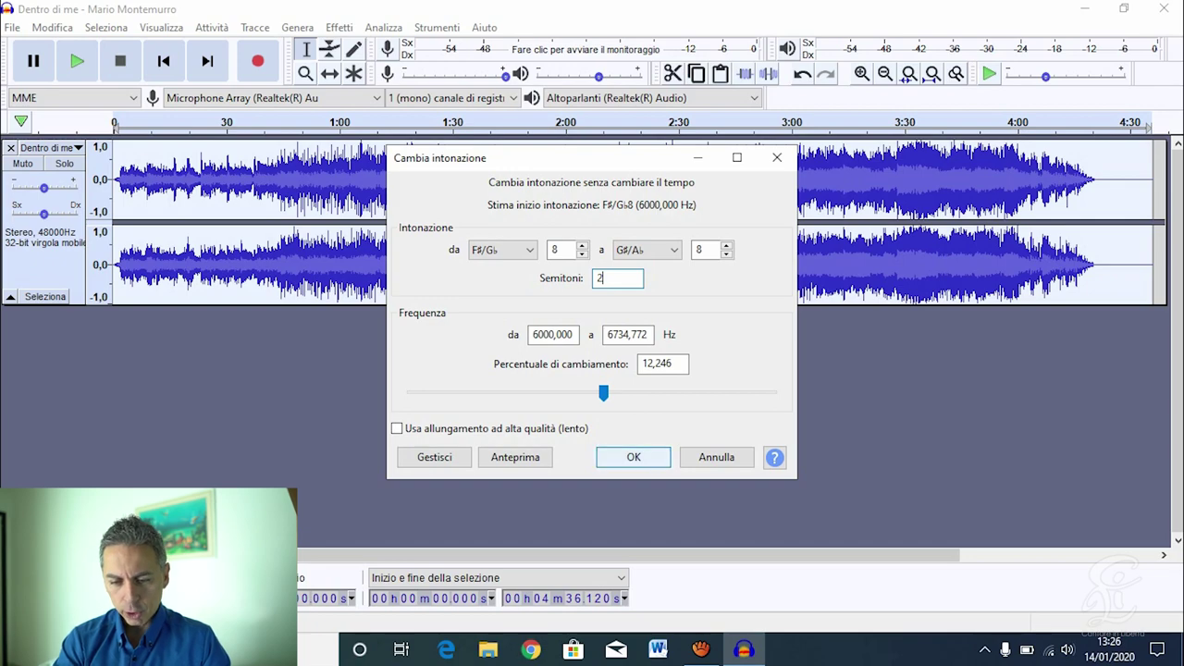
{"action": "key", "text": "Return"}
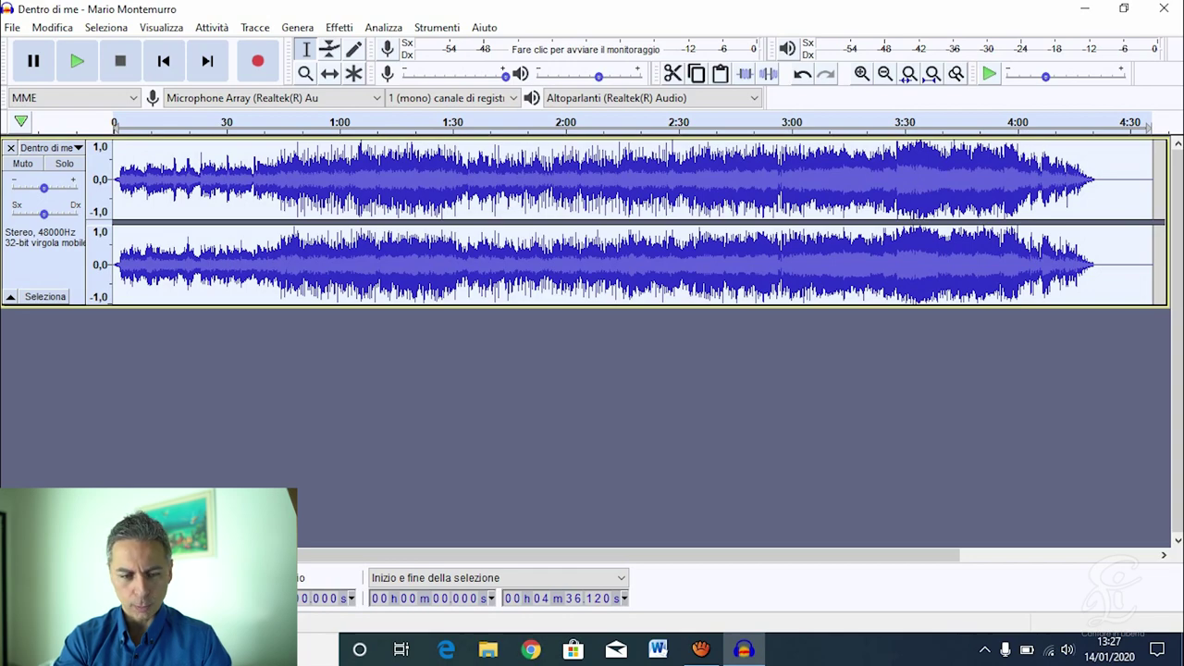
- Listen to the opening seconds of the raised track and undo the pitch change
{"action": "key", "text": "space"}
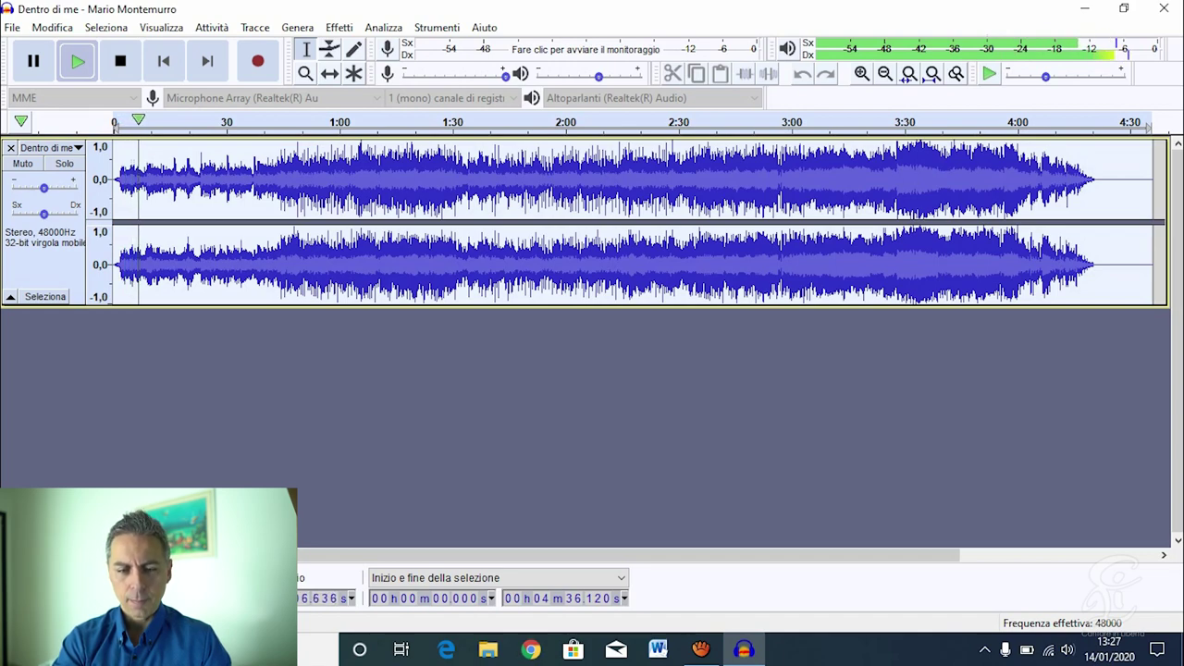
{"action": "key", "text": "space"}
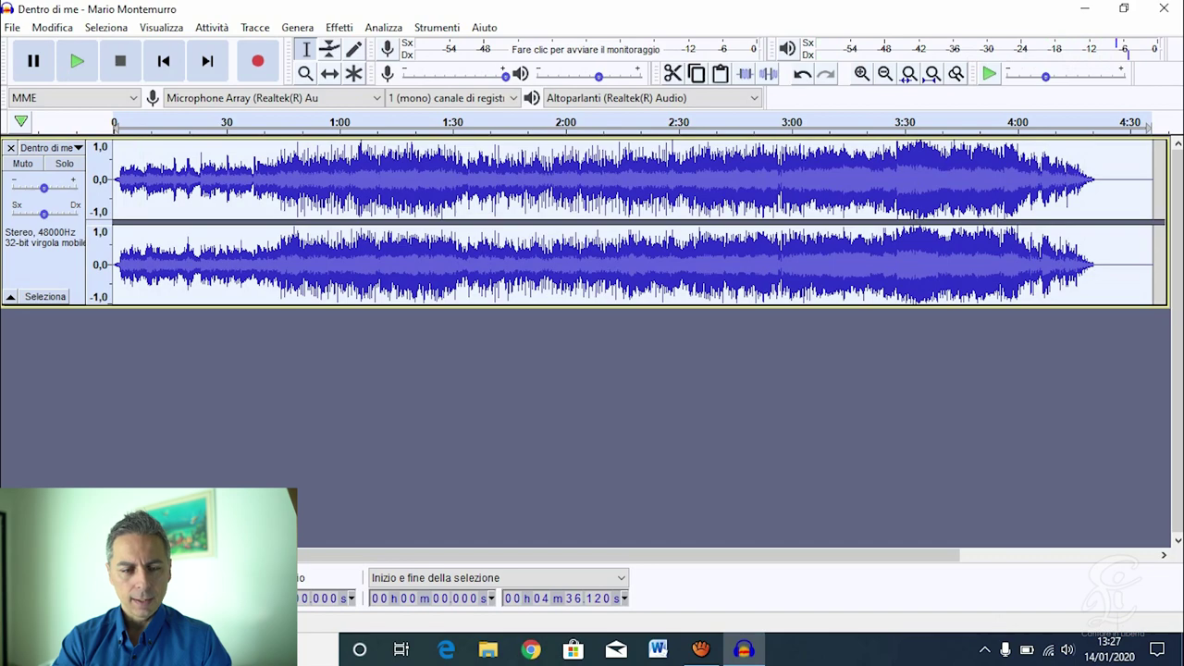
{"action": "left_click", "coordinate": [52, 27]}
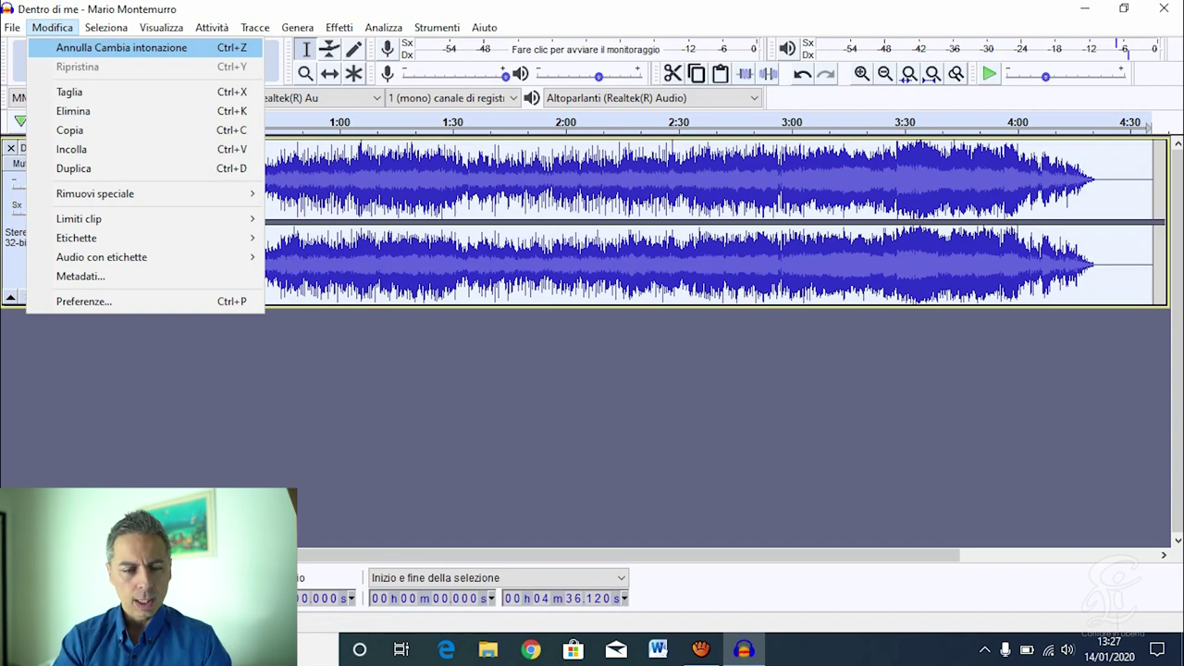
{"action": "left_click", "coordinate": [121, 47]}
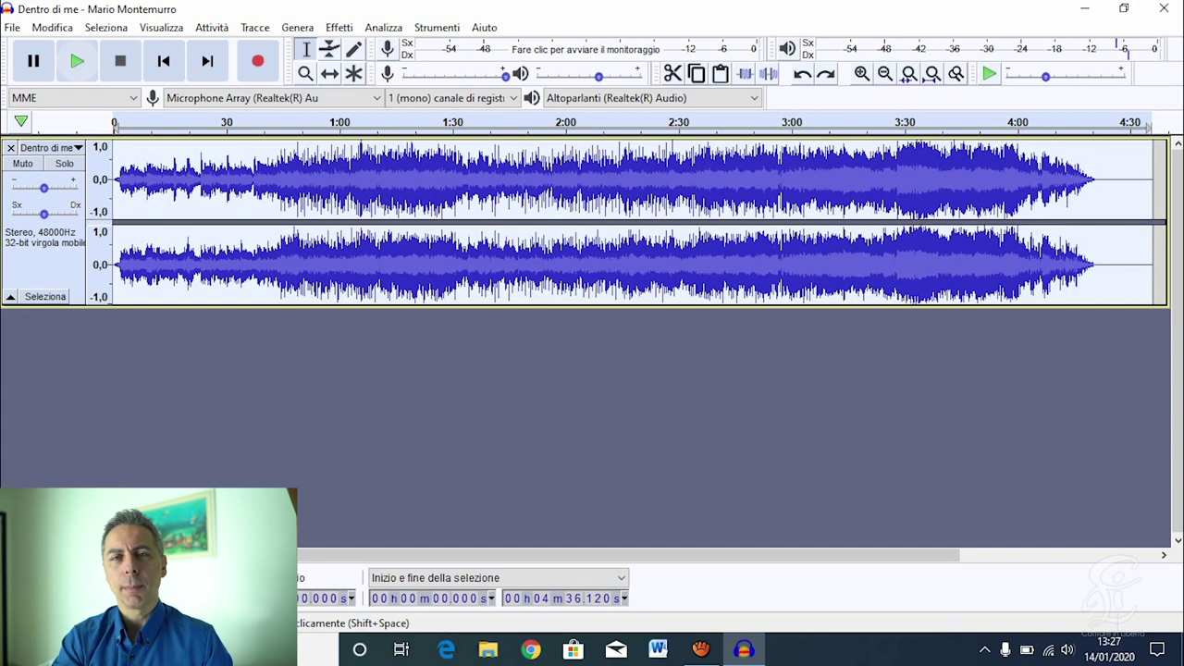
- Play the opening seconds of the track in its original key and stop playback
{"action": "key", "text": "space"}
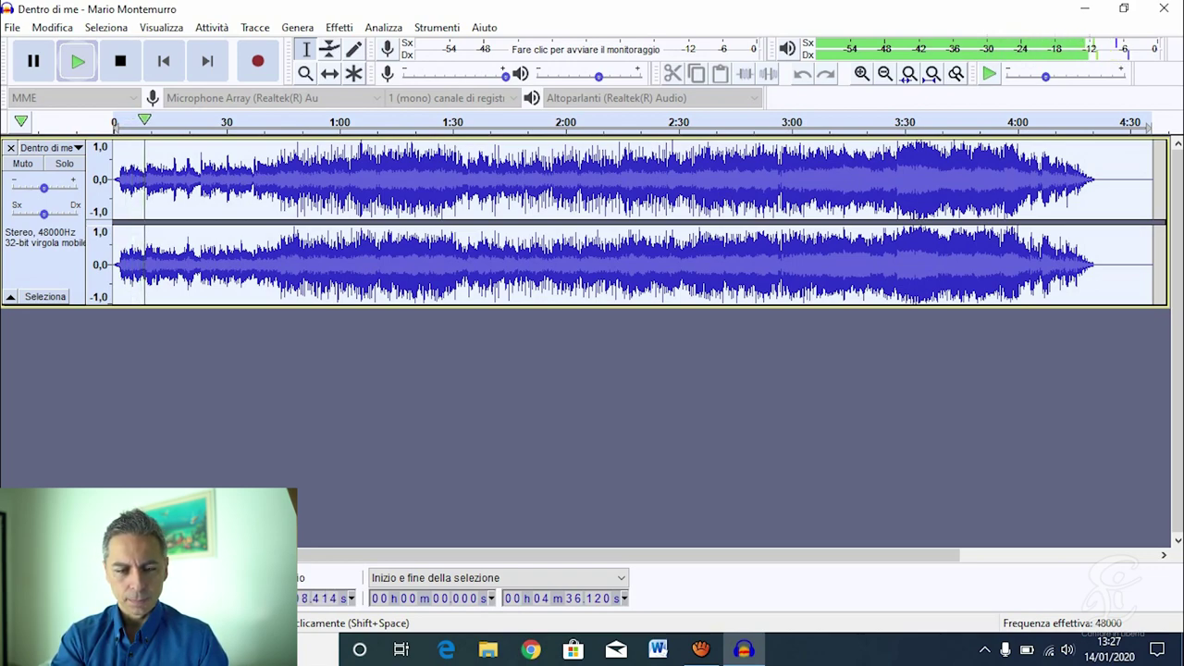
{"action": "key", "text": "space"}
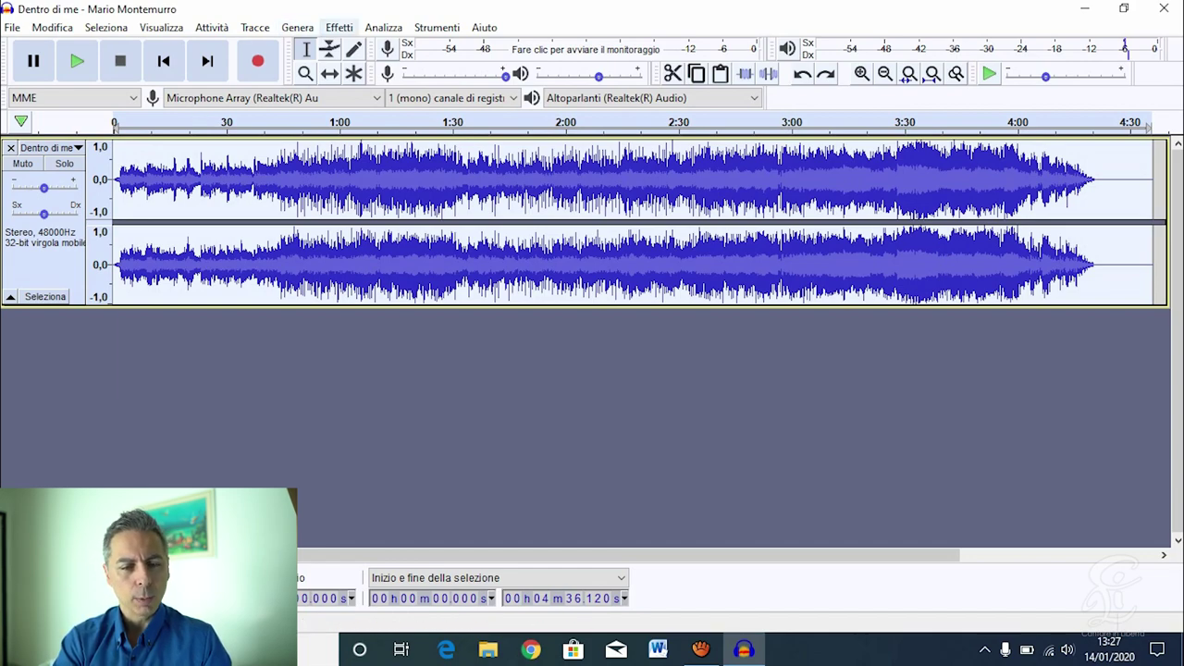
- Lower the pitch of the whole selected track by 4 semitones, entering -4,00 in the Change Pitch effect (Cambia intonazione)
{"action": "left_click", "coordinate": [339, 27]}
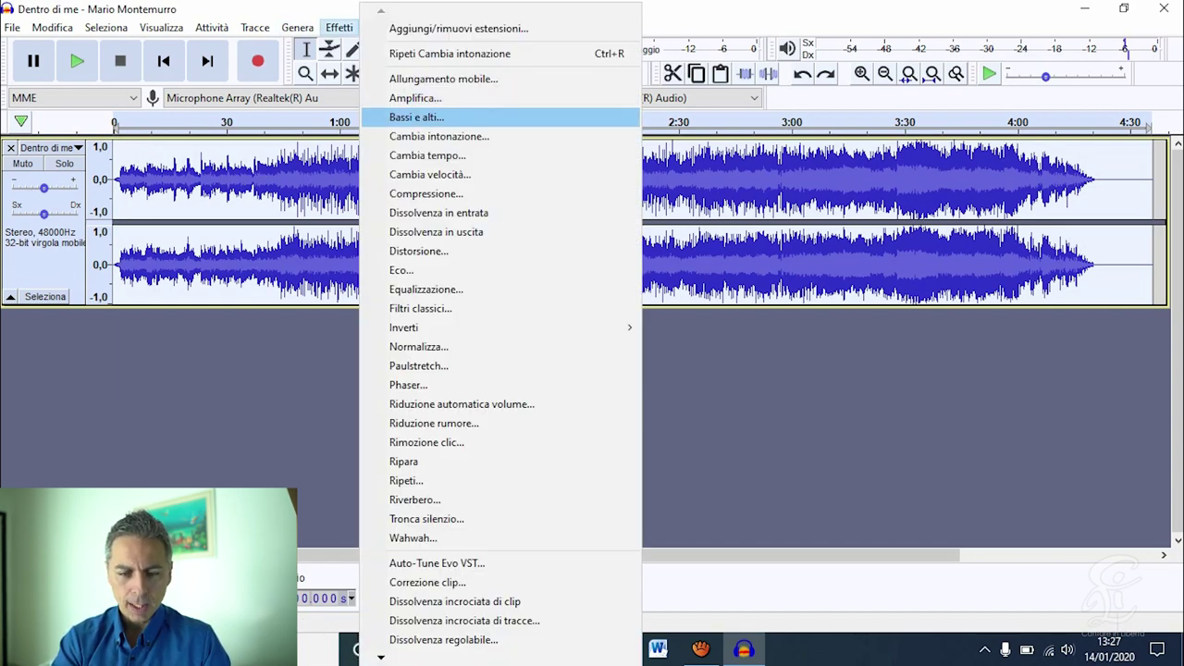
{"action": "left_click", "coordinate": [439, 136]}
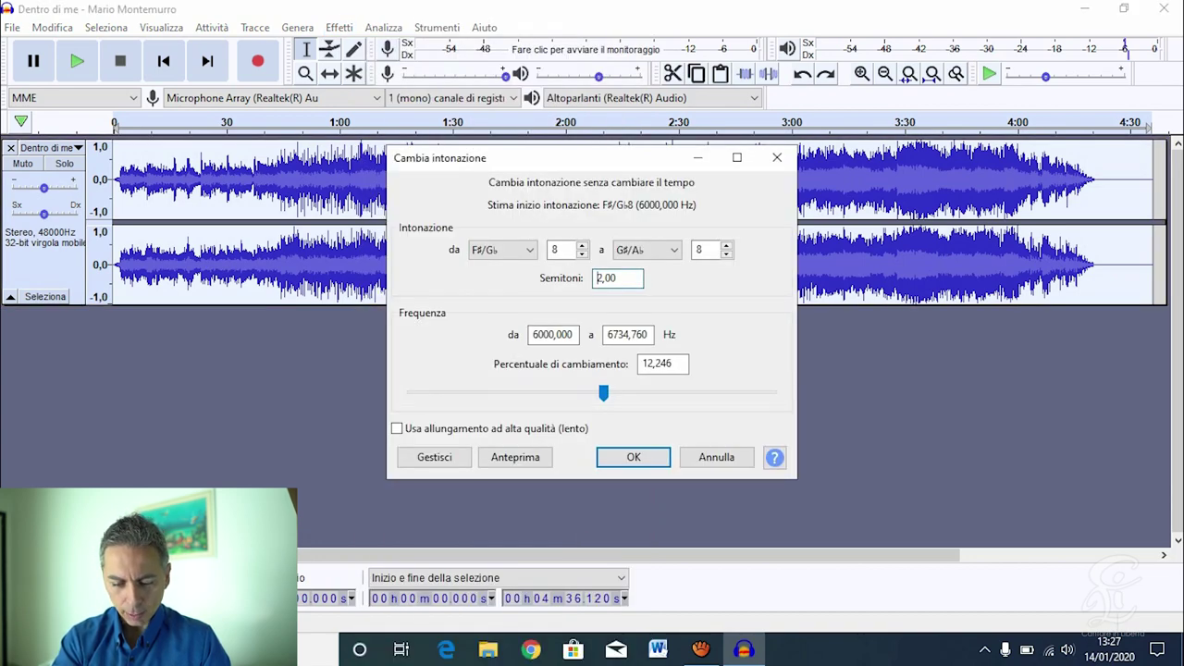
{"action": "type", "text": "-"}
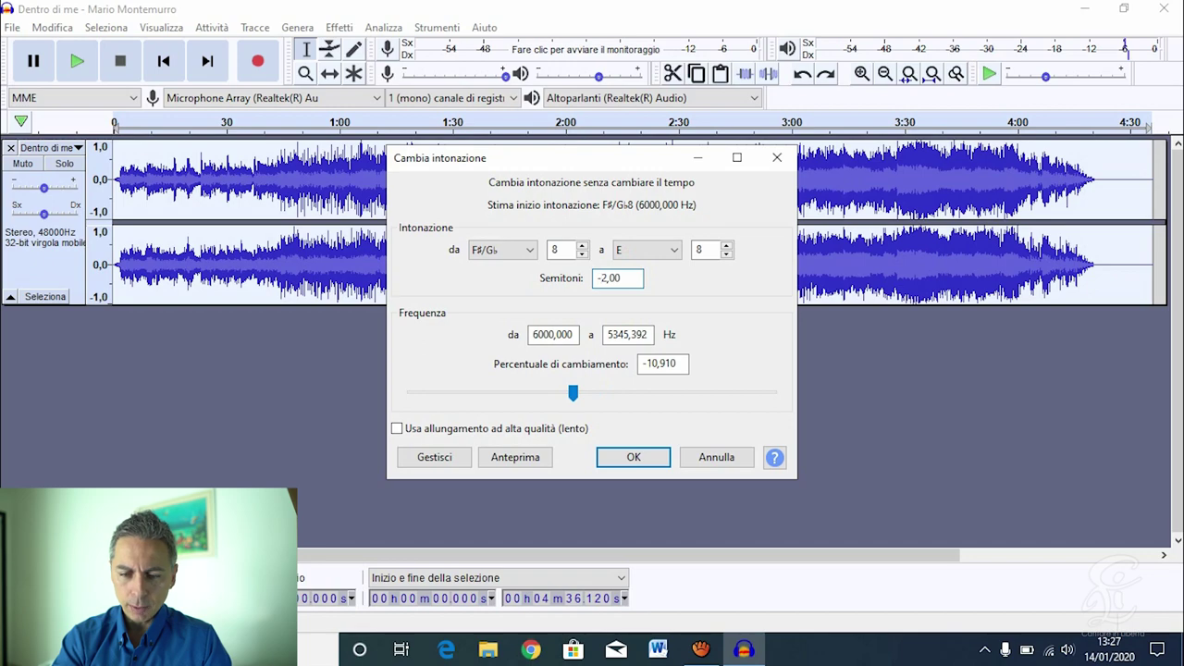
{"action": "key", "text": "Delete"}
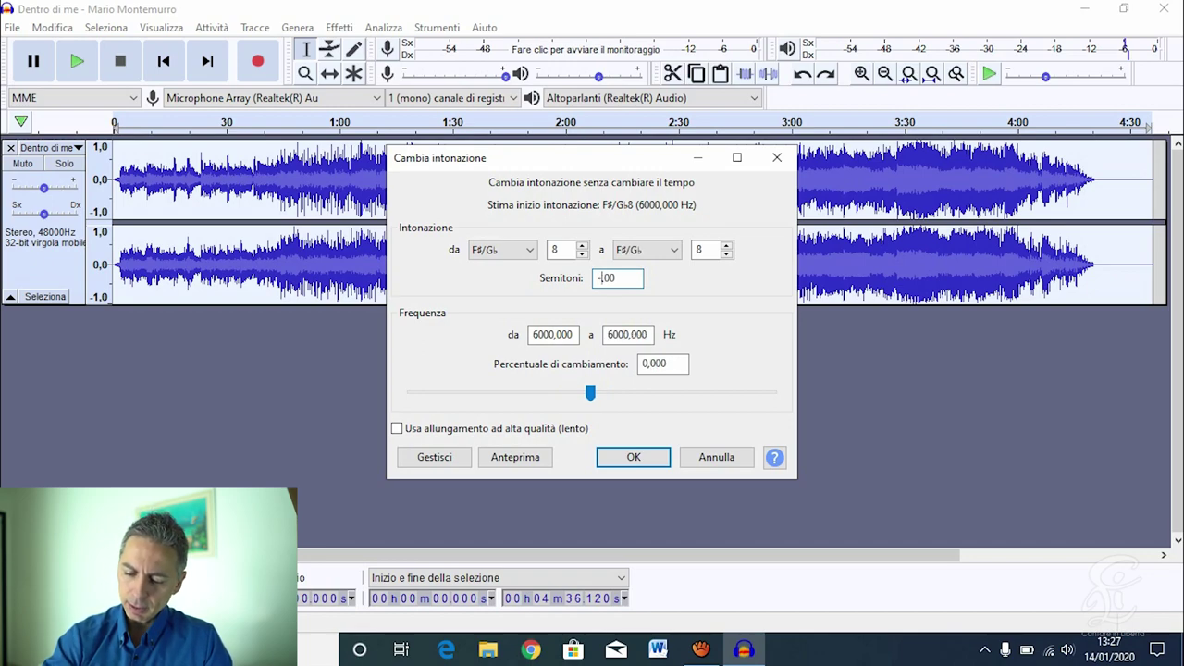
{"action": "type", "text": "4"}
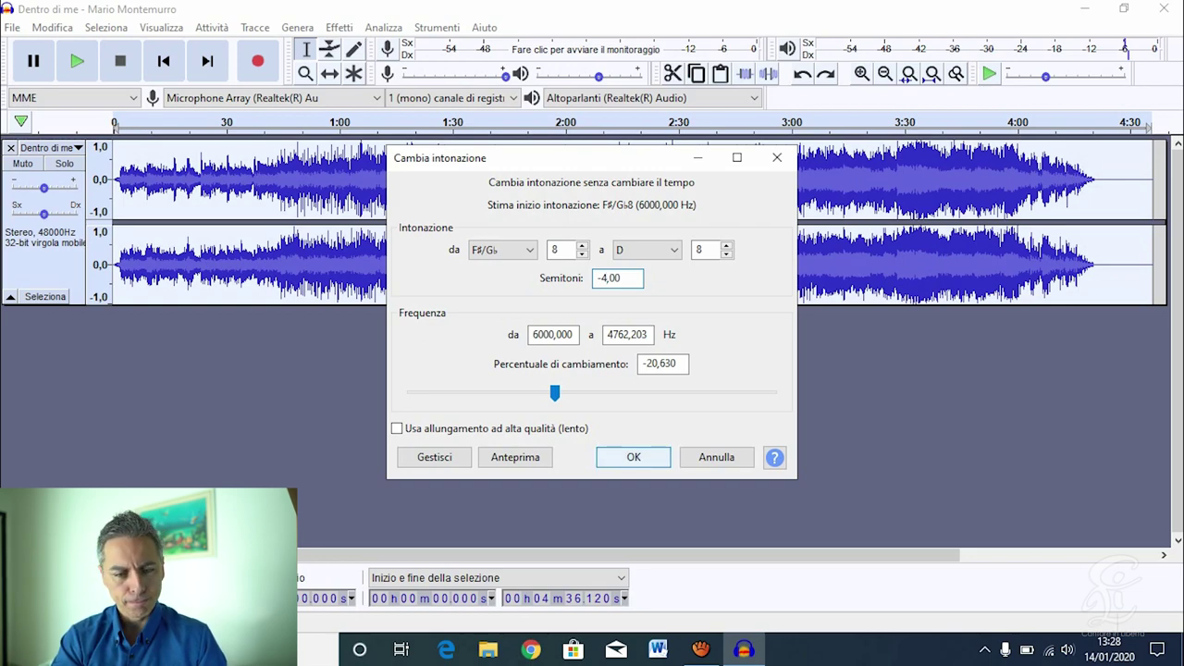
{"action": "key", "text": "Return"}
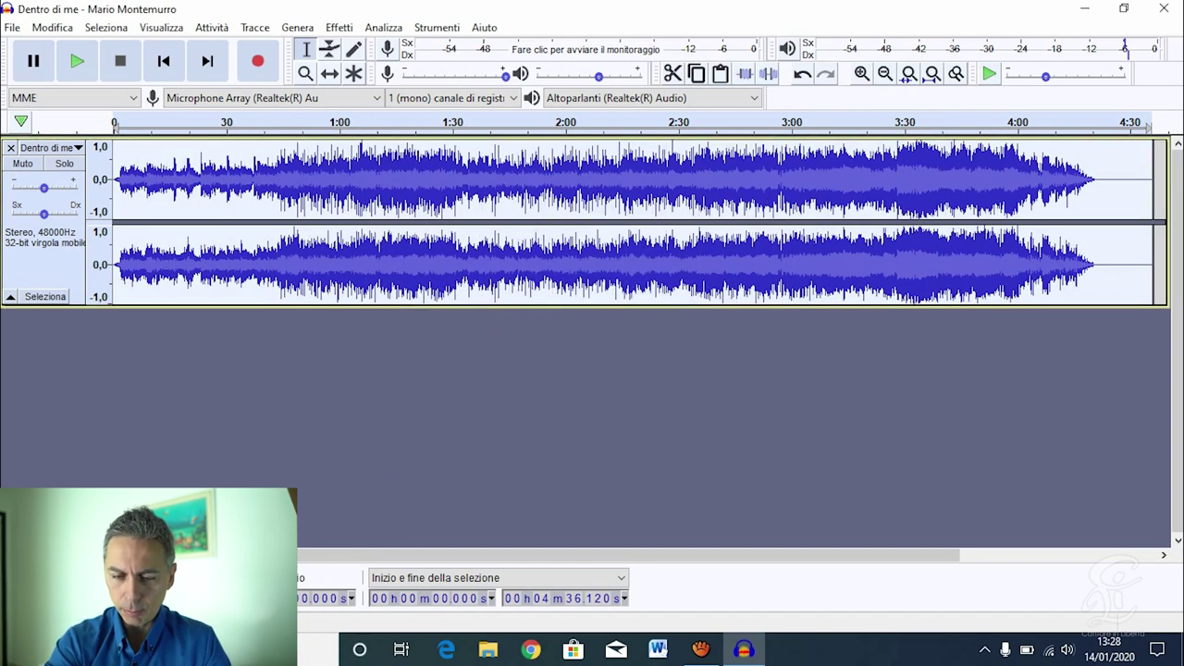
- Raise the system volume to 70 and listen to the beginning of the lowered track
{"action": "key", "text": "XF86AudioRaiseVolume"}
{"action": "key", "text": "XF86AudioRaiseVolume"}
{"action": "key", "text": "XF86AudioRaiseVolume"}
{"action": "key", "text": "XF86AudioRaiseVolume"}
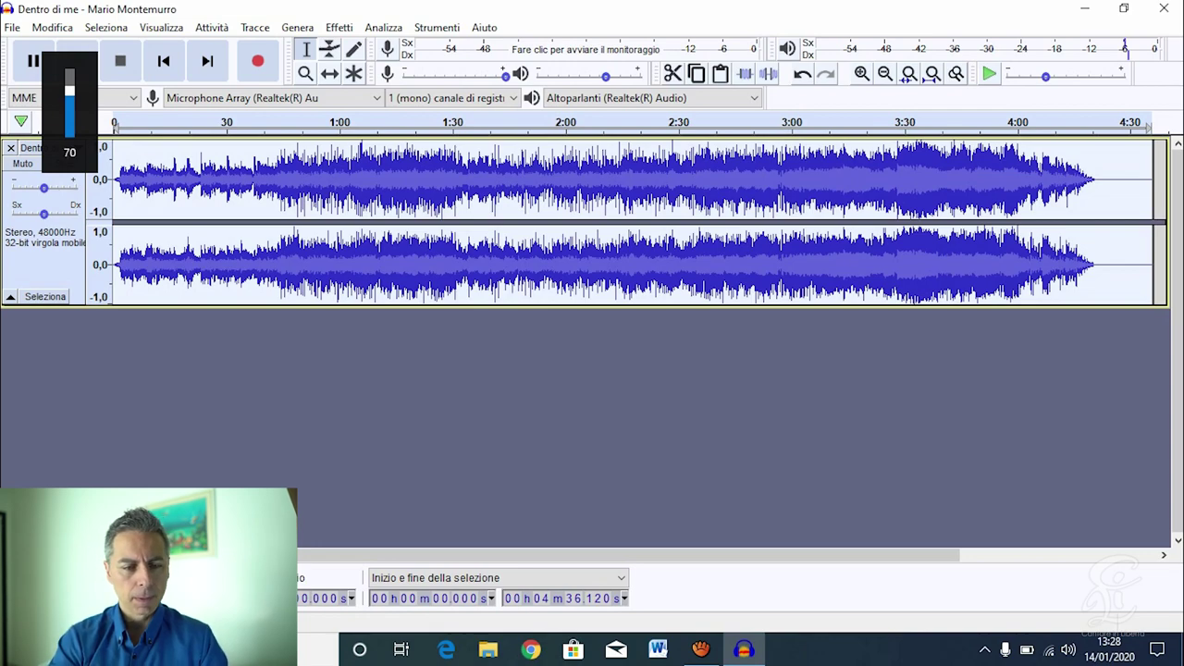
{"action": "key", "text": "space"}
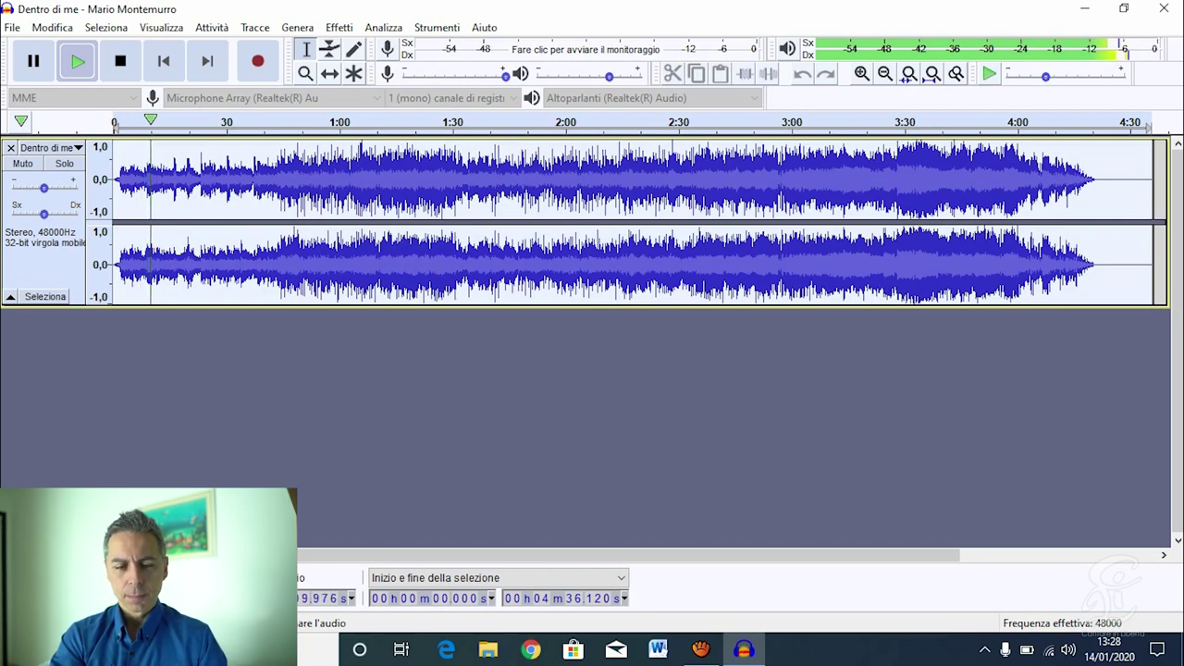
{"action": "key", "text": "space"}
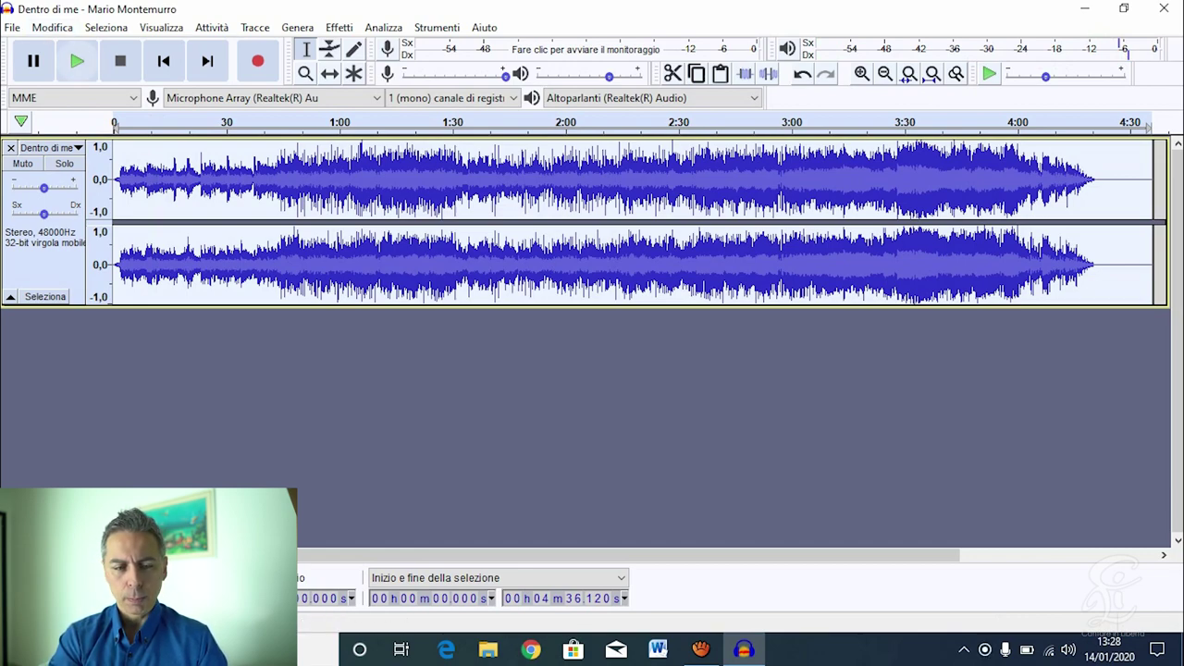
{"action": "left_click", "coordinate": [77, 61]}
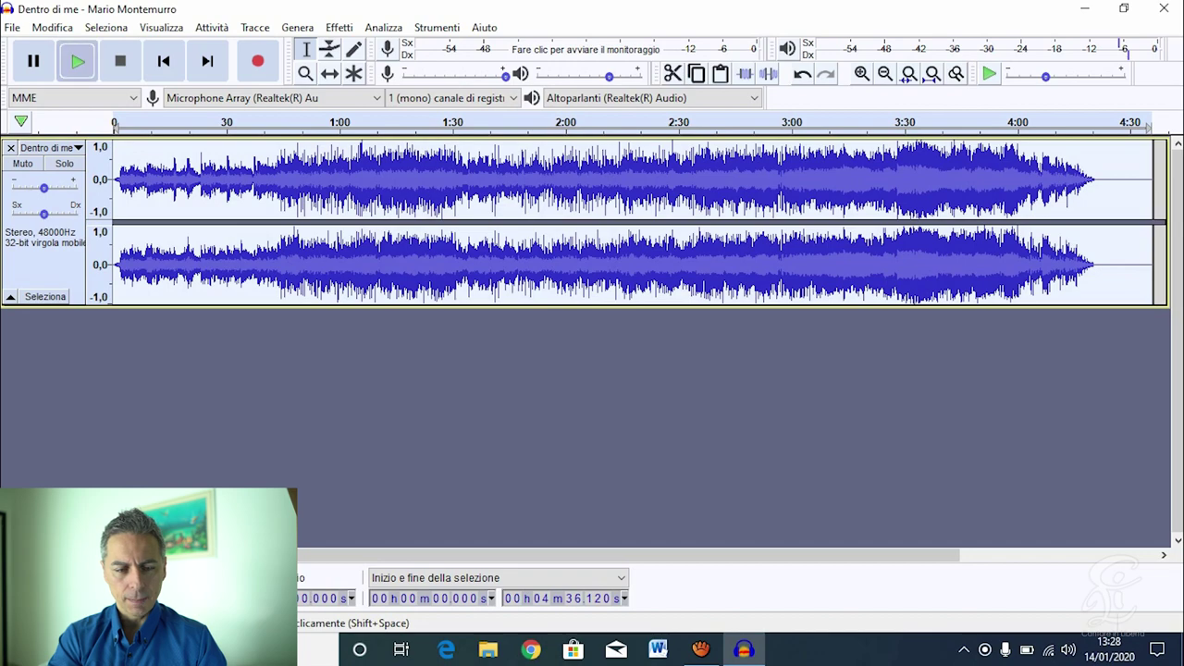
{"action": "key", "text": "space"}
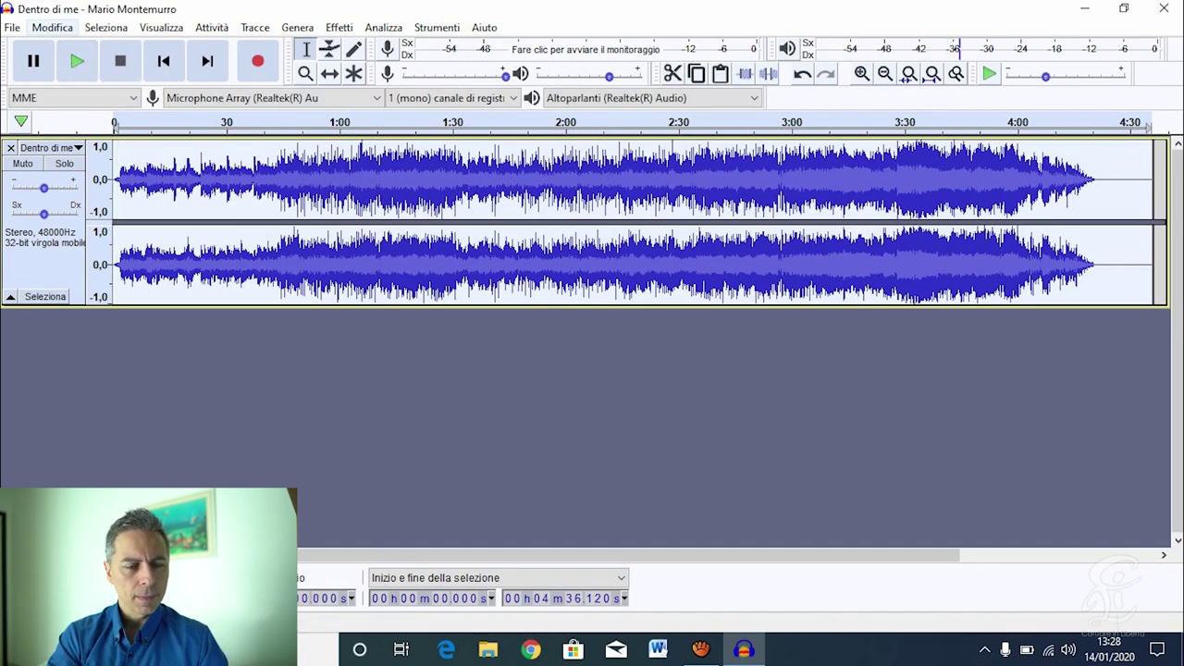
- Undo the 4-semitone pitch reduction on the track
{"action": "left_click", "coordinate": [52, 27]}
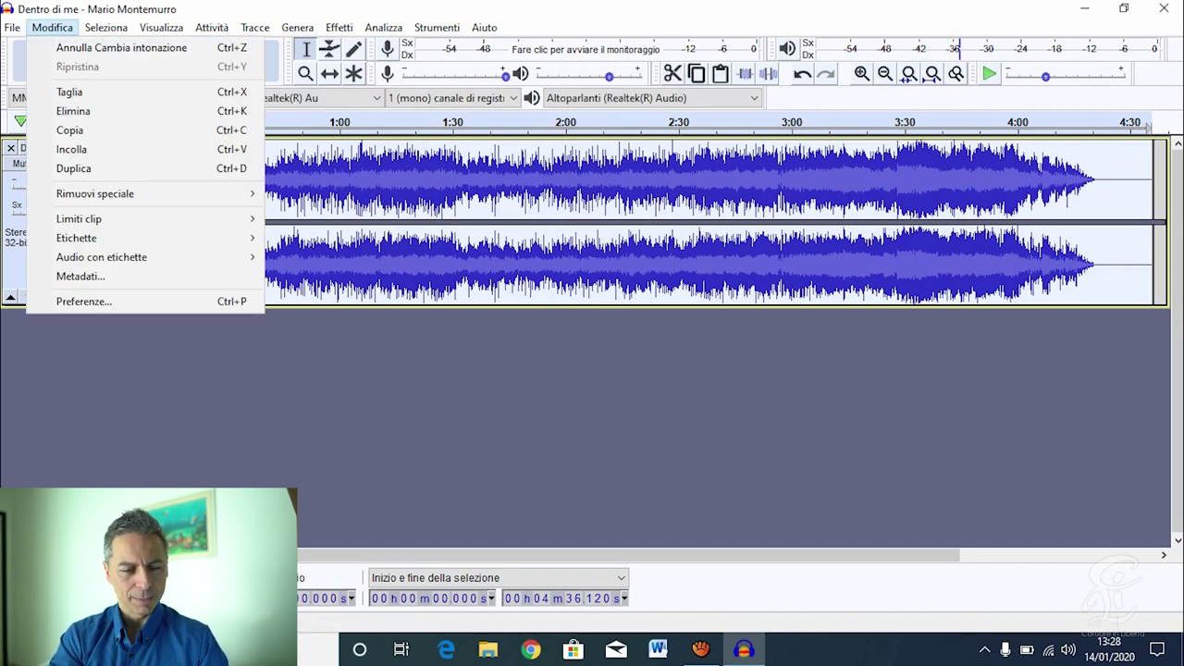
{"action": "key", "text": "Down"}
{"action": "key", "text": "Down"}
{"action": "key", "text": "Down"}
{"action": "key", "text": "Up"}
{"action": "key", "text": "Up"}
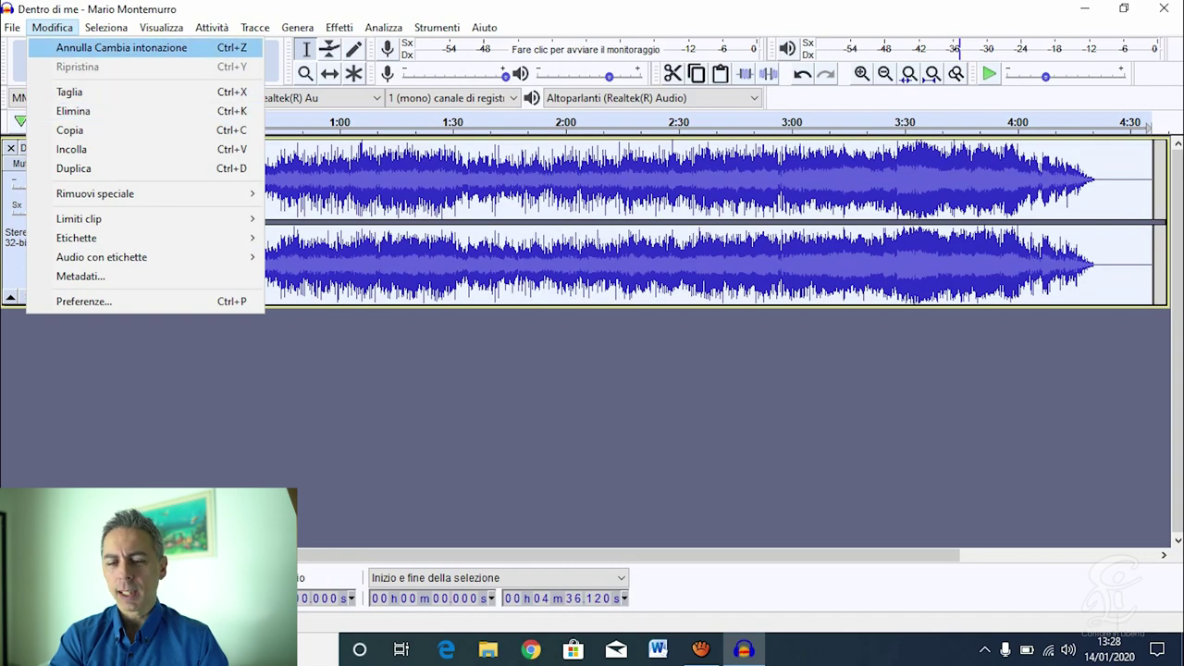
{"action": "key", "text": "Return"}
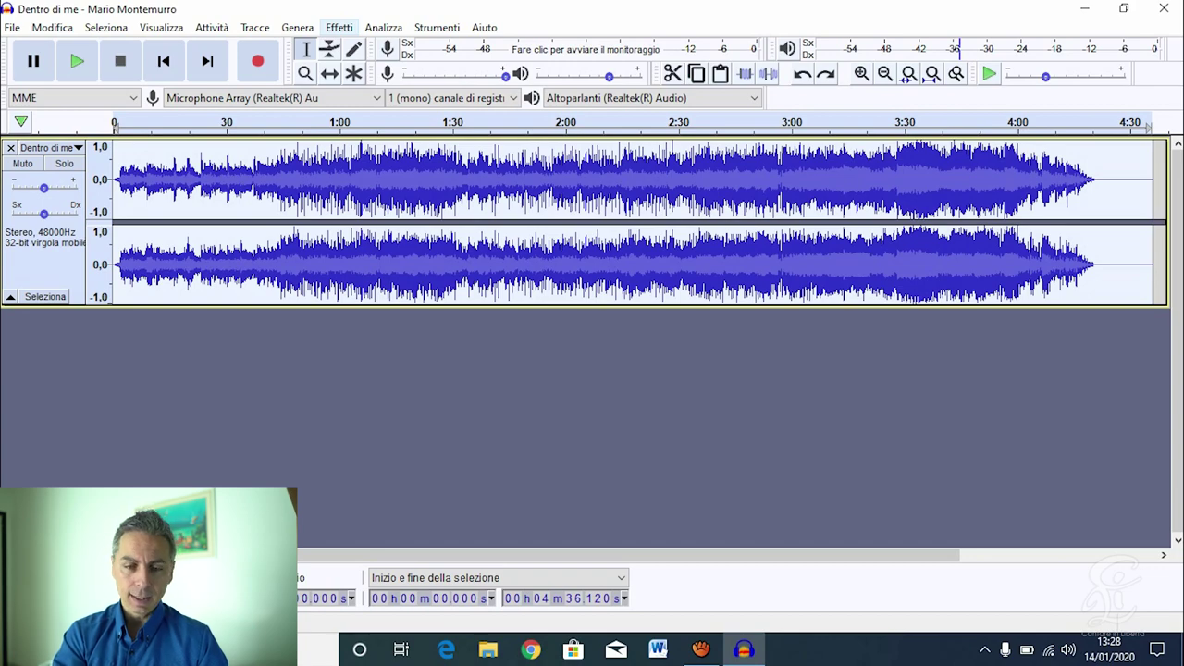
- Speed up the whole selected track by about 20 percent (20,001) with the Change Tempo effect (Cambia tempo)
{"action": "left_click", "coordinate": [338, 27]}
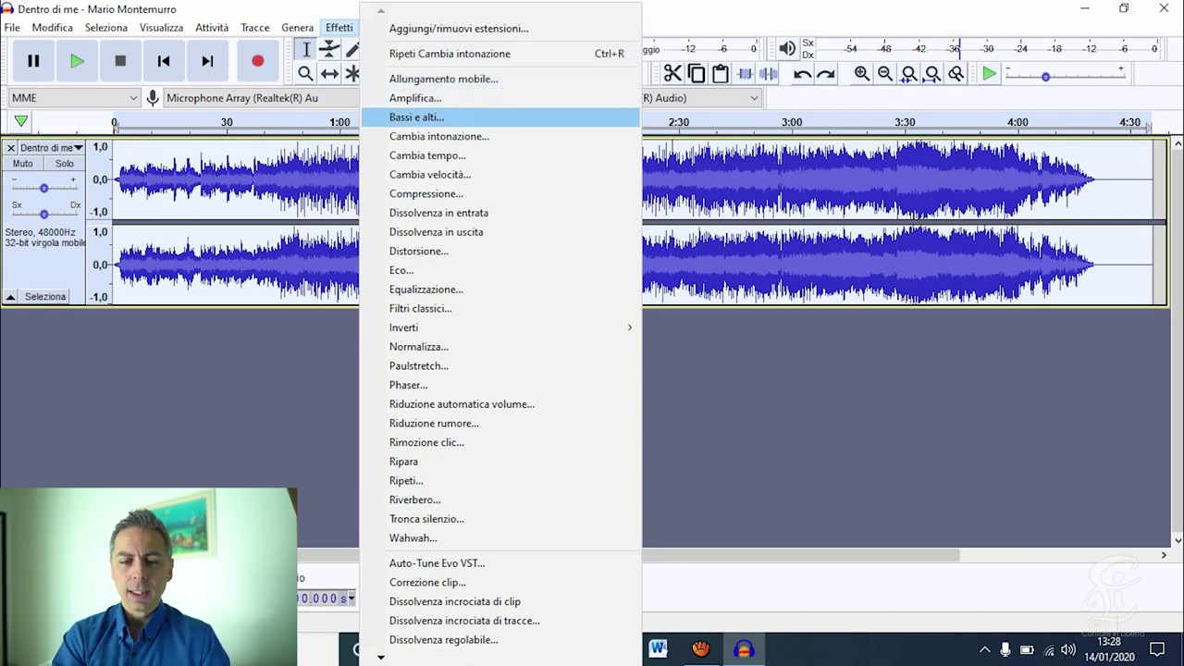
{"action": "key", "text": "Down"}
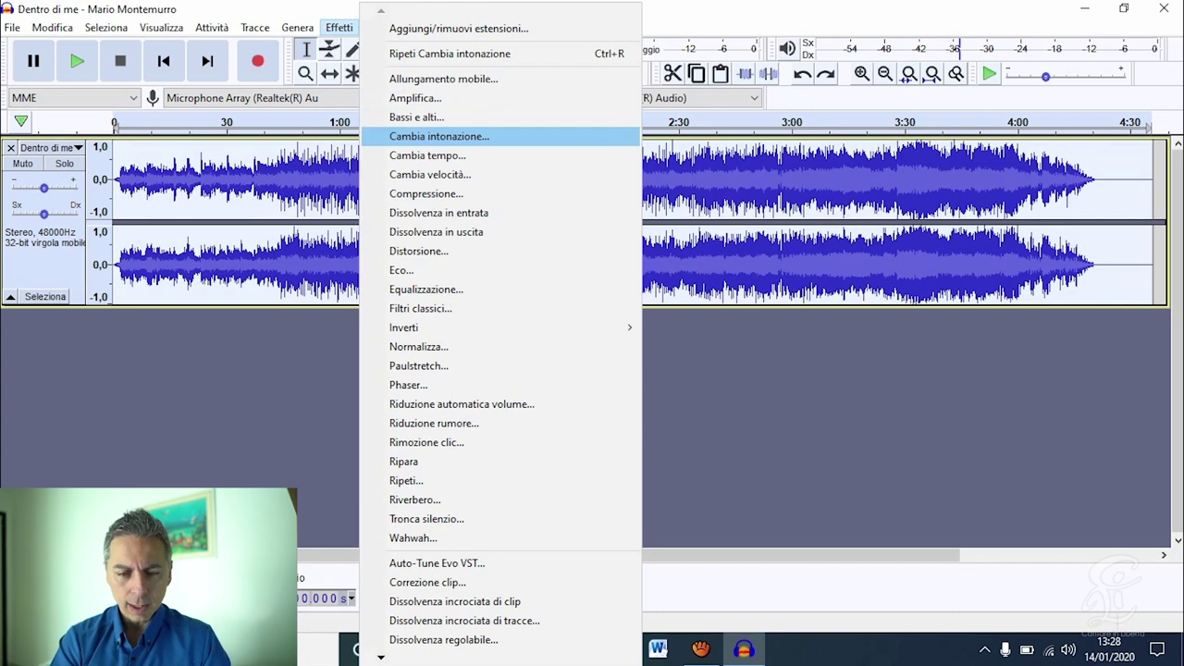
{"action": "key", "text": "Down"}
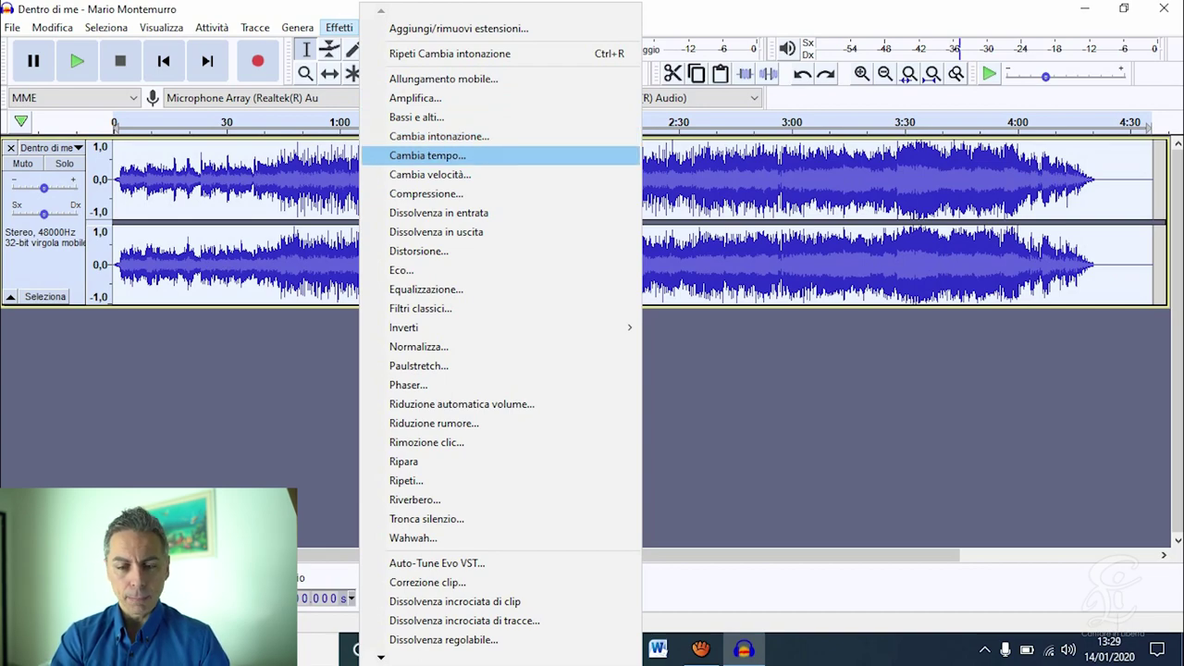
{"action": "key", "text": "Return"}
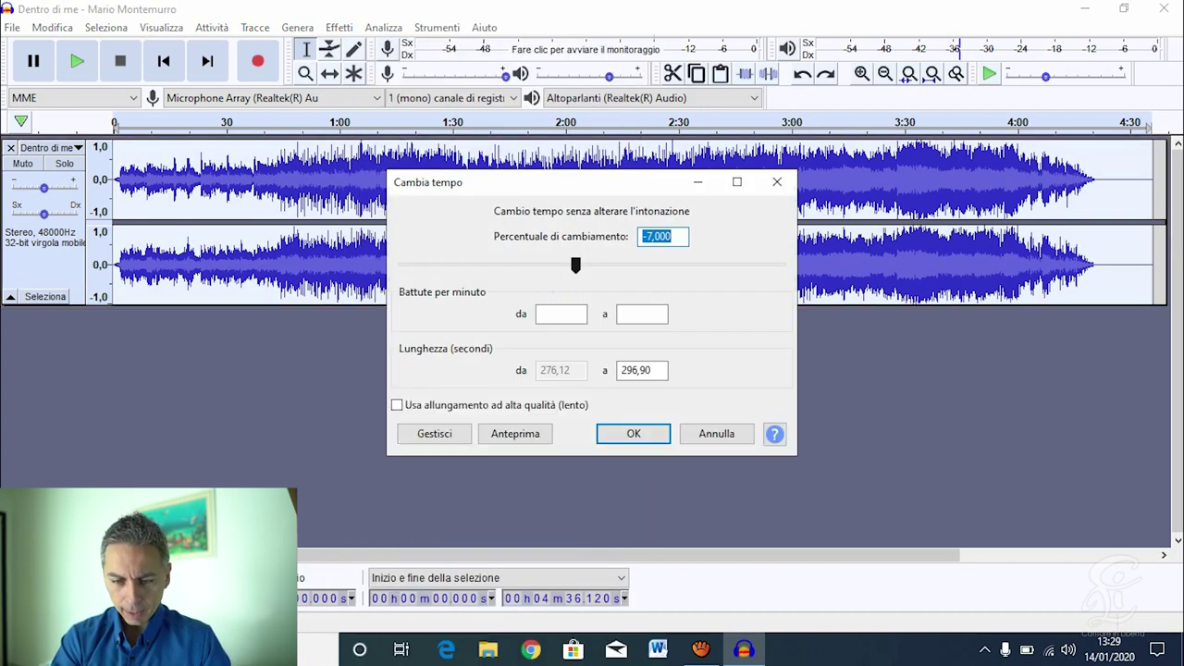
{"action": "key", "text": "Tab"}
{"action": "key", "text": "Right"}
{"action": "key", "text": "Right"}
{"action": "key", "text": "Right"}
{"action": "key", "text": "Right"}
{"action": "key", "text": "Right"}
{"action": "key", "text": "Right"}
{"action": "key", "text": "Right"}
{"action": "key", "text": "Right"}
{"action": "key", "text": "Right"}
{"action": "key", "text": "Right"}
{"action": "key", "text": "Right"}
{"action": "key", "text": "Right"}
{"action": "key", "text": "Right"}
{"action": "key", "text": "Right"}
{"action": "key", "text": "Right"}
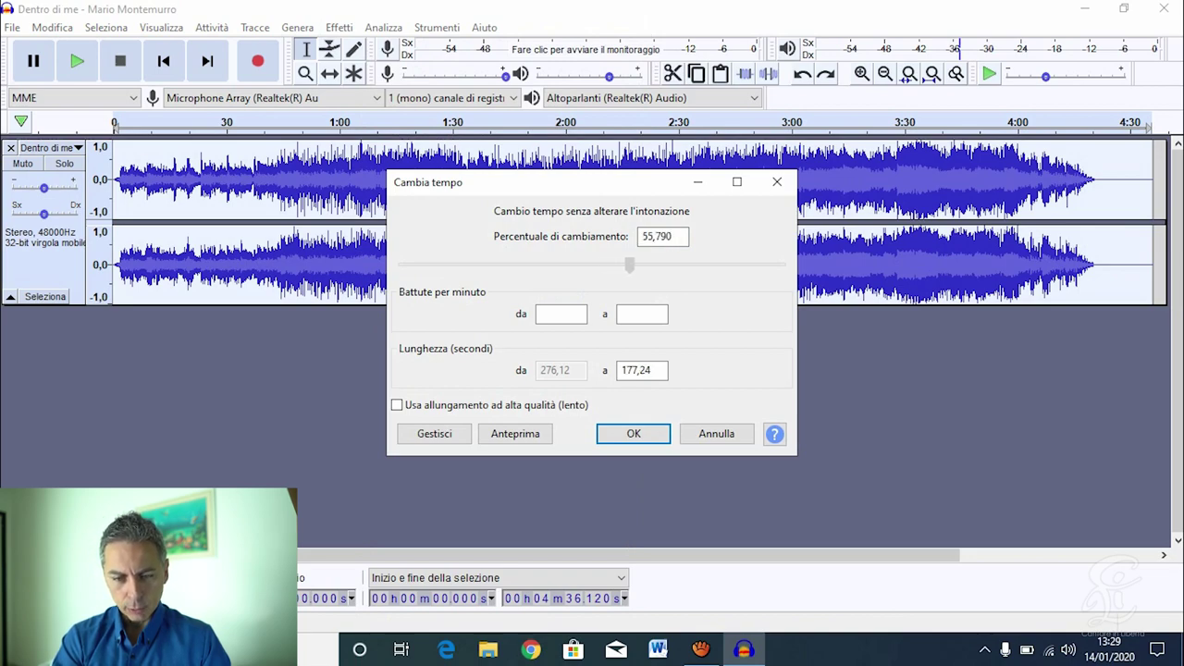
{"action": "key", "text": "Left"}
{"action": "key", "text": "Left"}
{"action": "key", "text": "Left"}
{"action": "key", "text": "Left"}
{"action": "key", "text": "Left"}
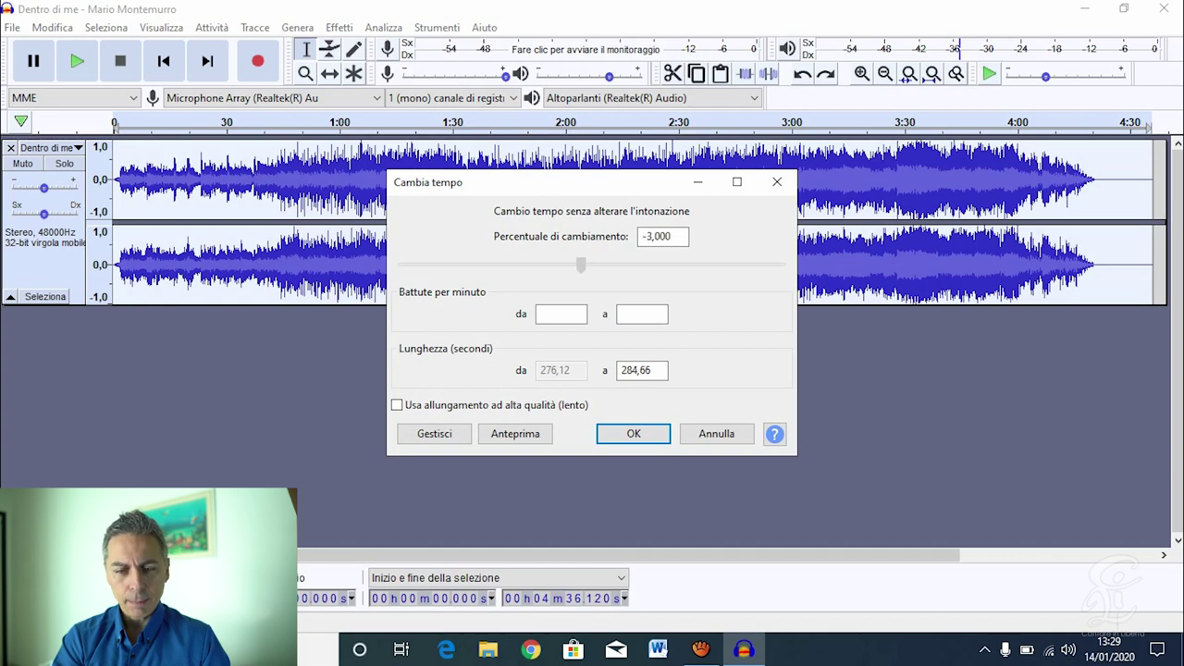
{"action": "key", "text": "Right"}
{"action": "key", "text": "Right"}
{"action": "key", "text": "Left"}
{"action": "key", "text": "Left"}
{"action": "key", "text": "Left"}
{"action": "key", "text": "Left"}
{"action": "key", "text": "Left"}
{"action": "key", "text": "Left"}
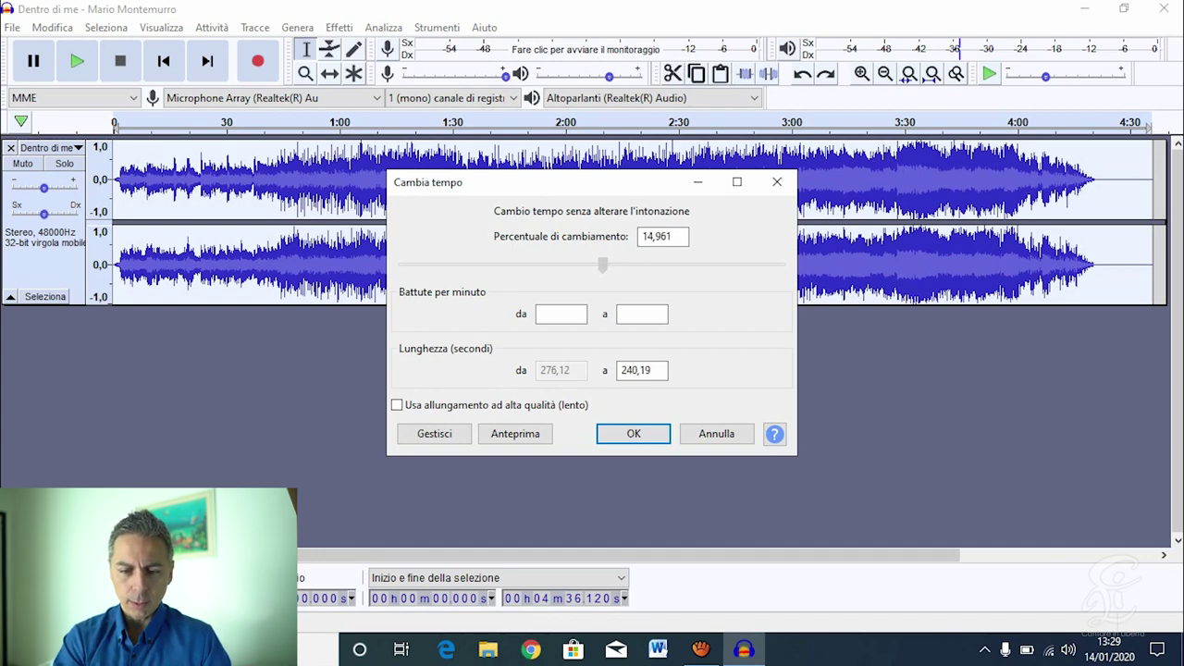
{"action": "key", "text": "Left"}
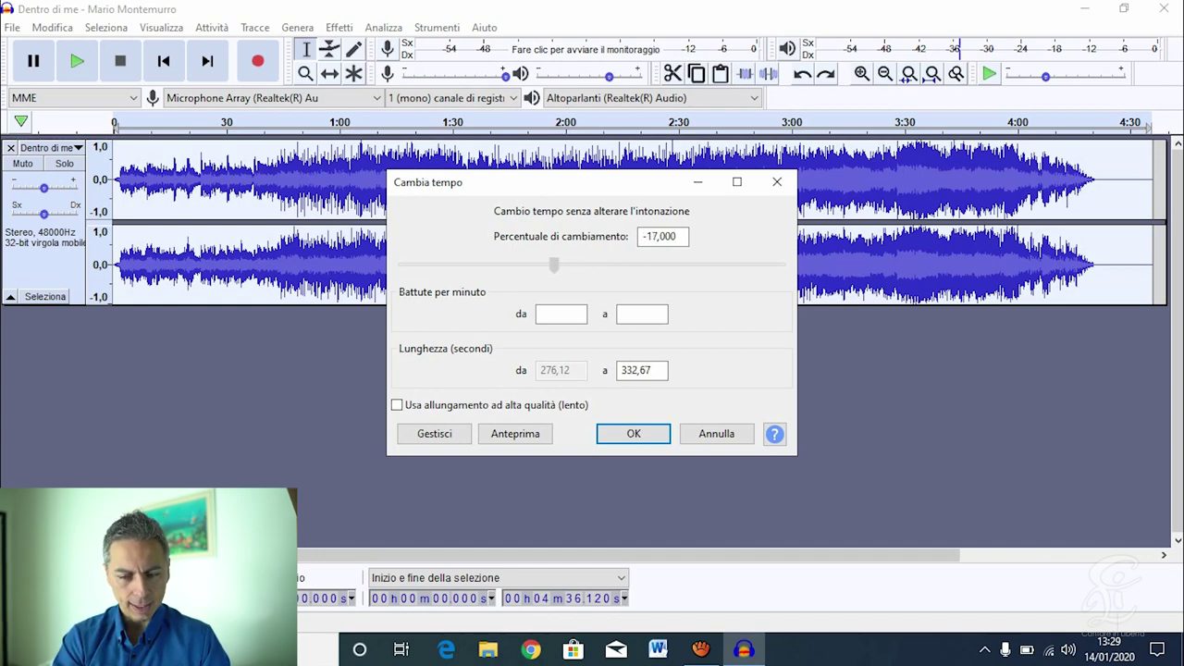
{"action": "key", "text": "Right"}
{"action": "key", "text": "Right"}
{"action": "key", "text": "Right"}
{"action": "key", "text": "Right"}
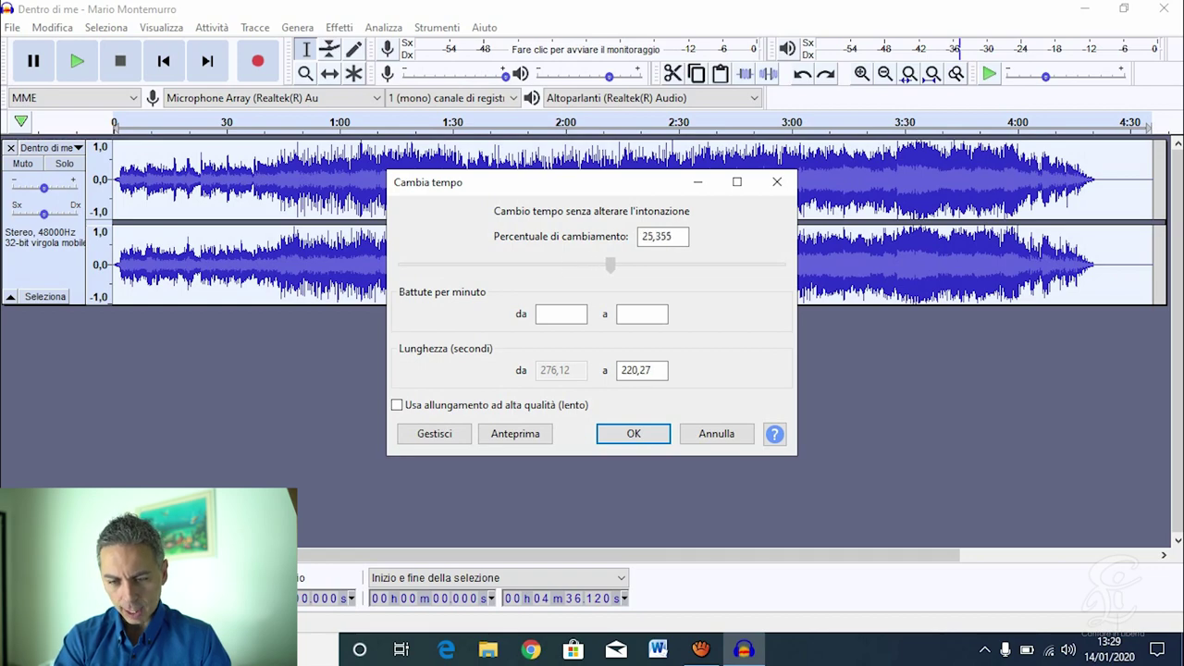
{"action": "key", "text": "Left"}
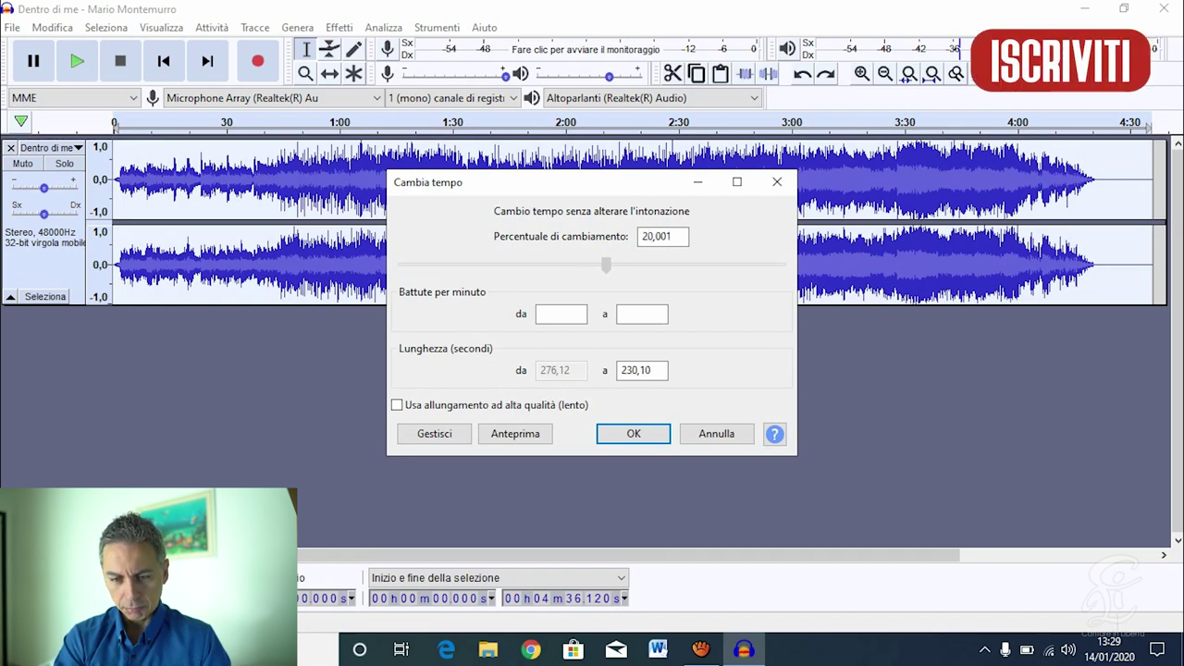
{"action": "key", "text": "Return"}
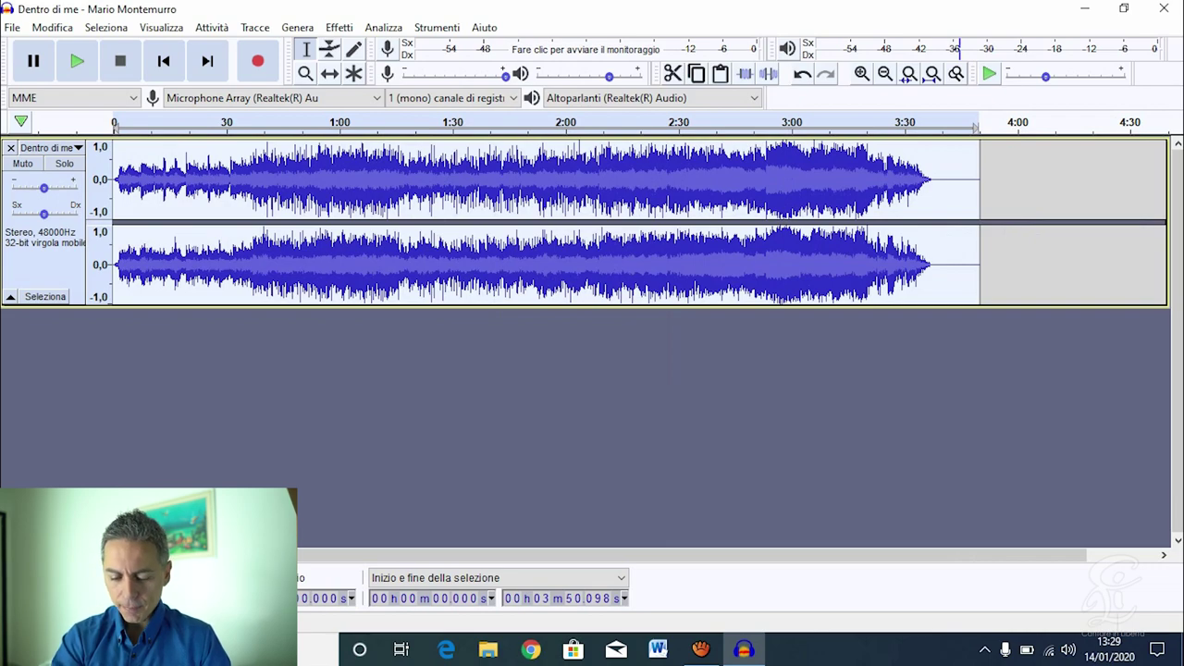
- Clear the selection, play the opening seconds of the sped-up track and stop playback
{"action": "key", "text": "ctrl+shift+a"}
{"action": "key", "text": "space"}
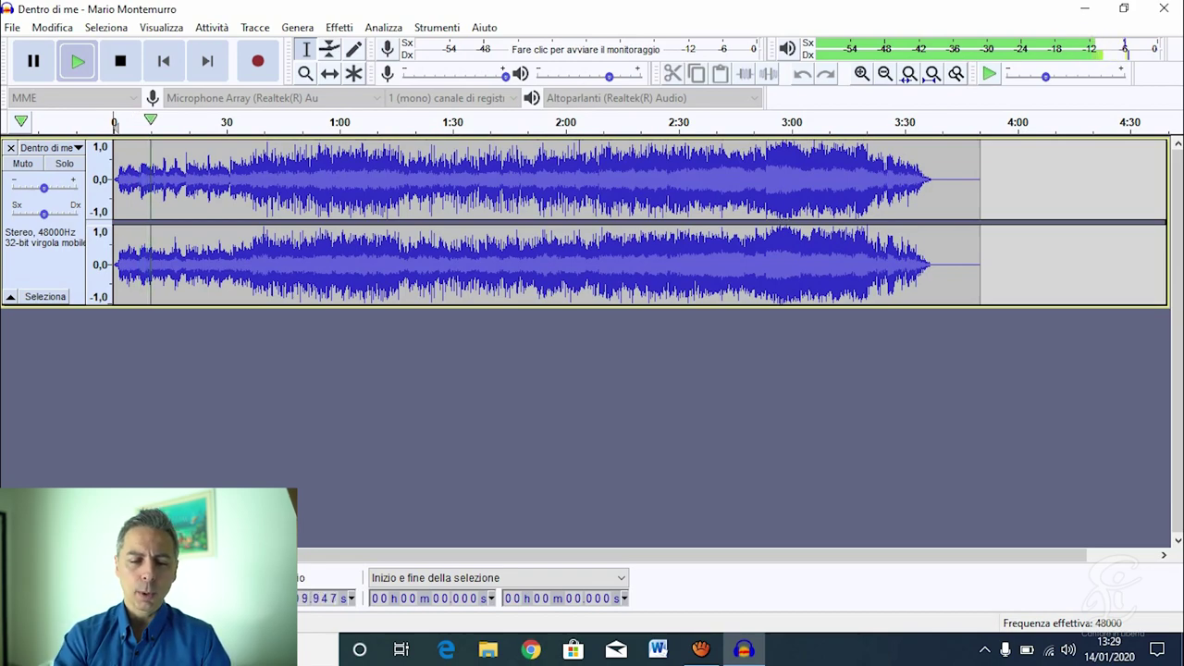
{"action": "key", "text": "space"}
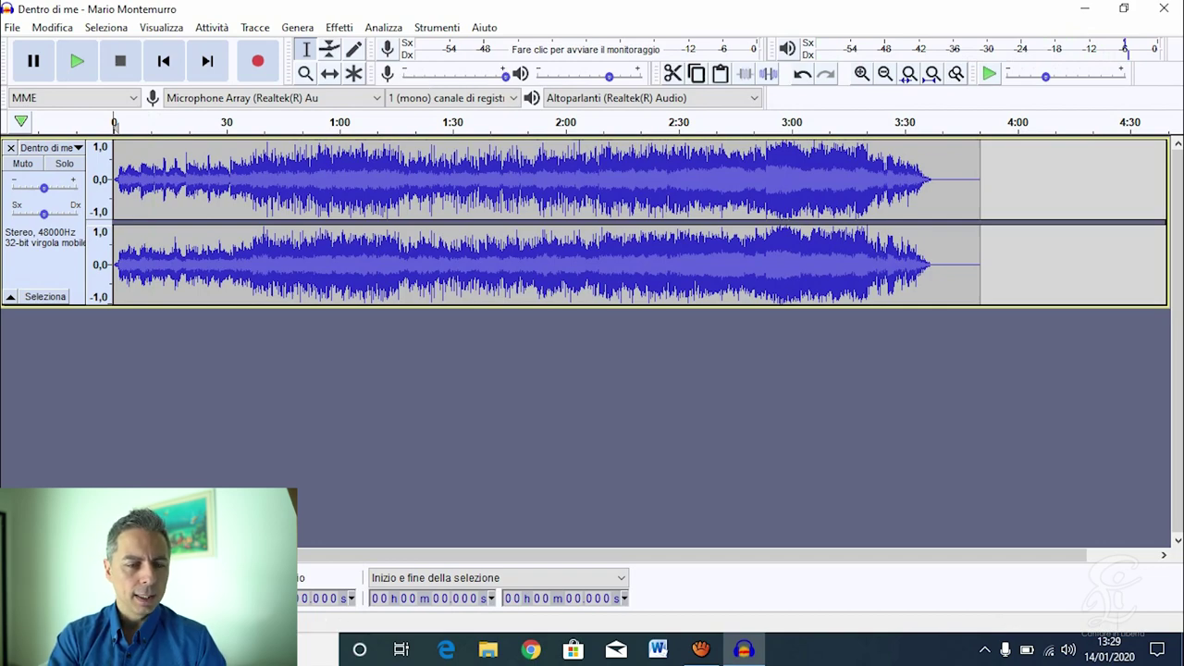
- Undo the tempo change on the track
{"action": "key", "text": "alt+m"}
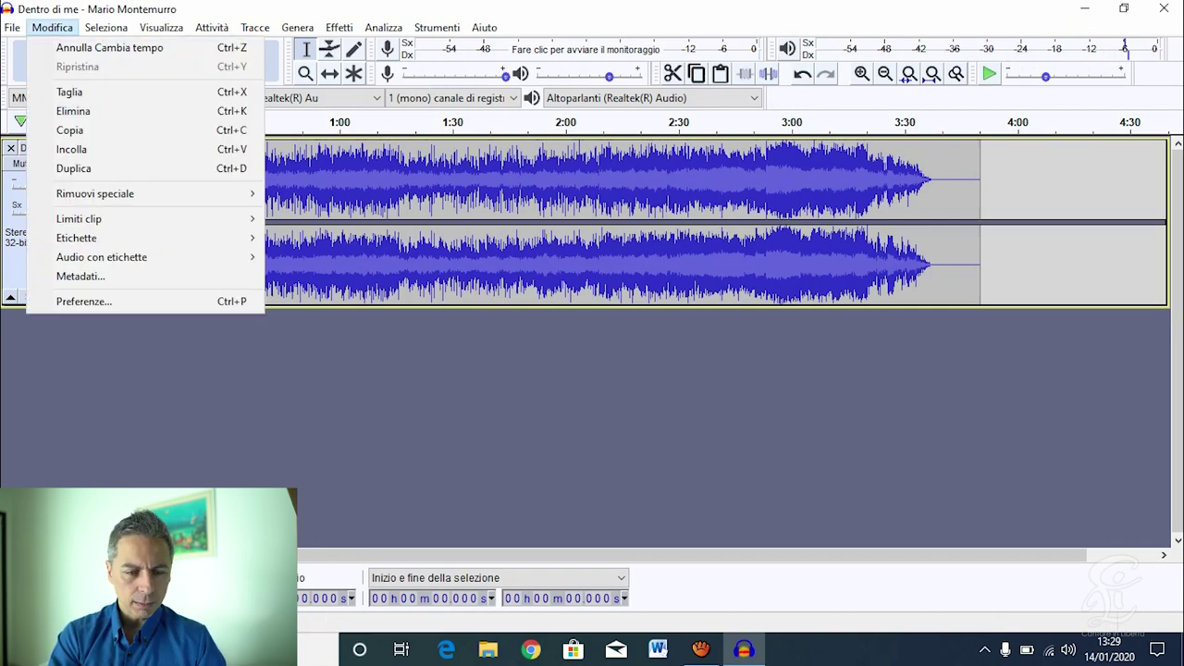
{"action": "key", "text": "Down"}
{"action": "key", "text": "Return"}
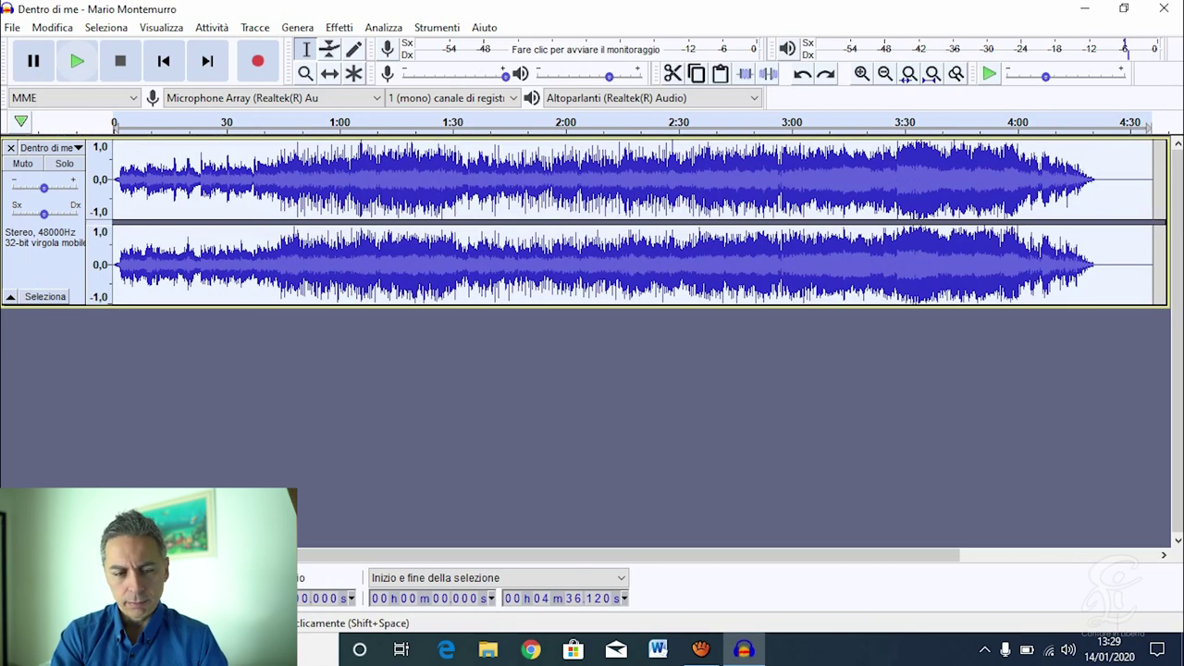
- Save the project under a new name in the Desktop folder, adding "- versione lenta" to the end of the existing file name
{"action": "key", "text": "alt"}
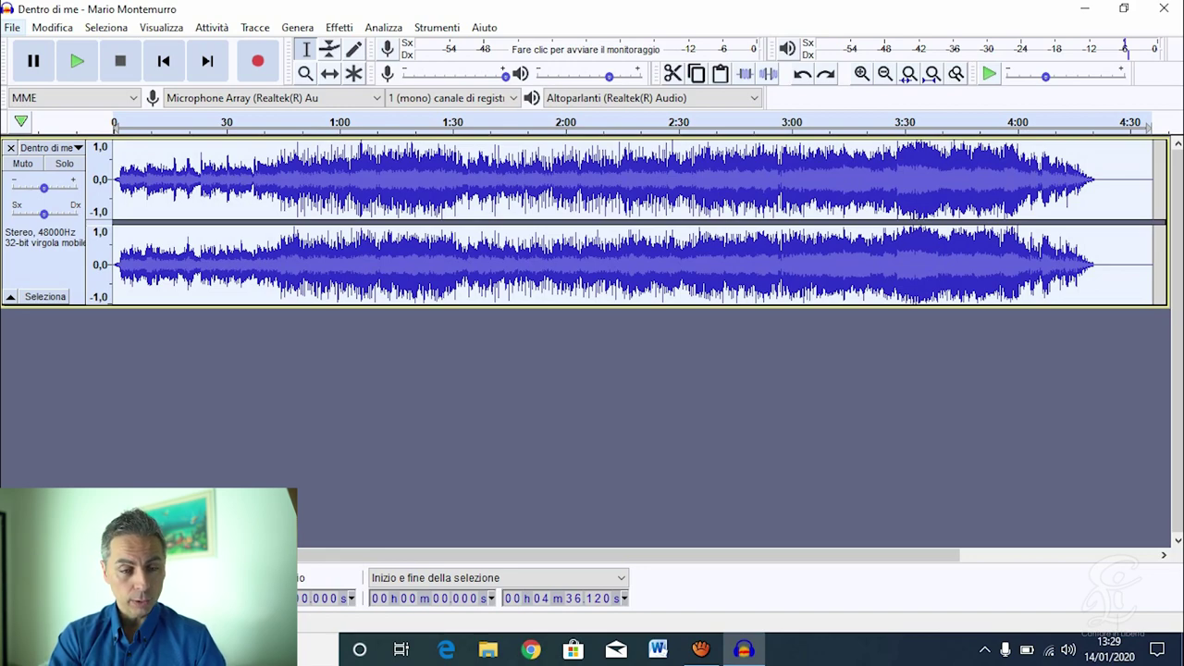
{"action": "key", "text": "Down"}
{"action": "key", "text": "Down"}
{"action": "key", "text": "Down"}
{"action": "key", "text": "Down"}
{"action": "key", "text": "Down"}
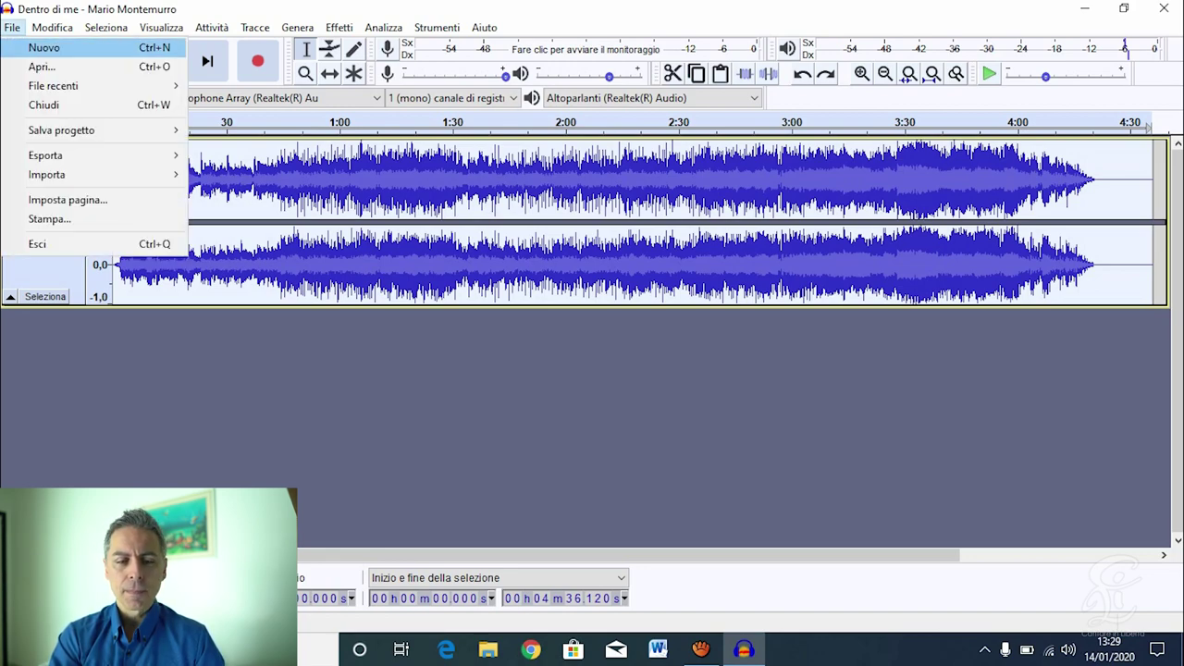
{"action": "key", "text": "Right"}
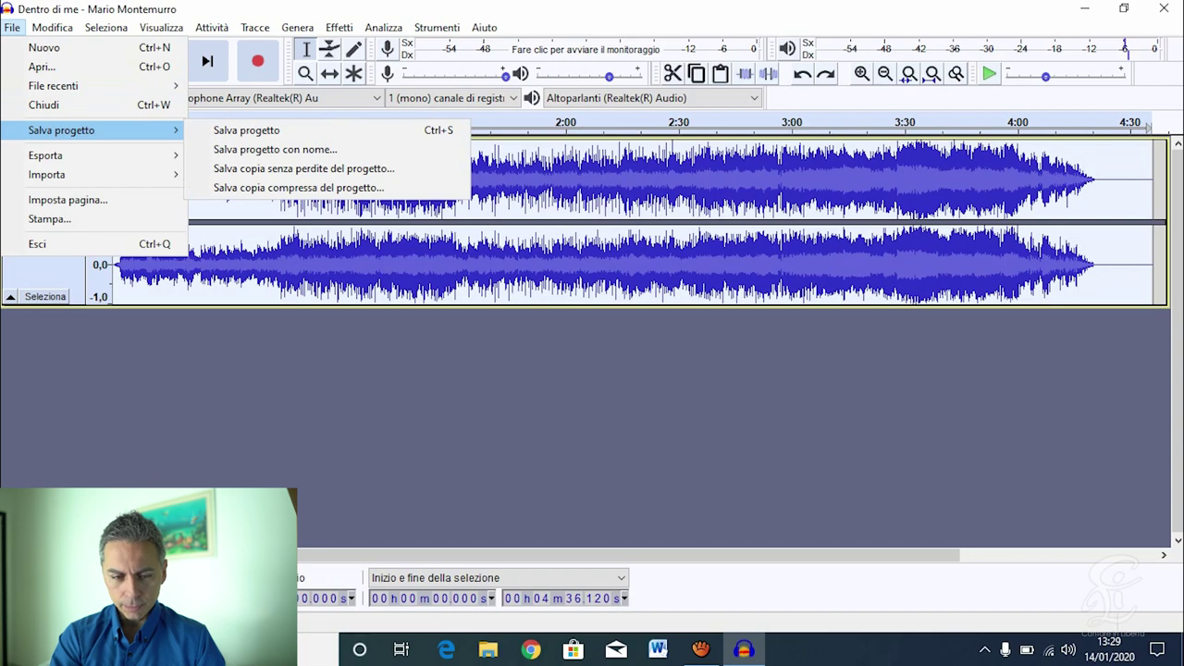
{"action": "key", "text": "Down"}
{"action": "key", "text": "Down"}
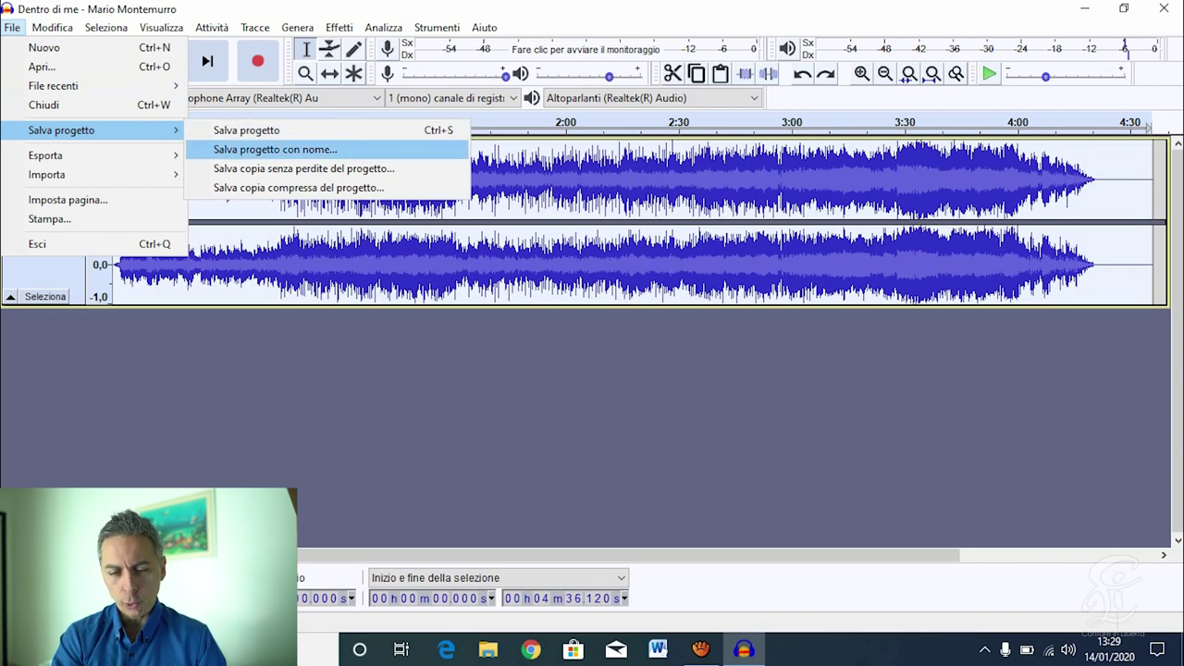
{"action": "key", "text": "Return"}
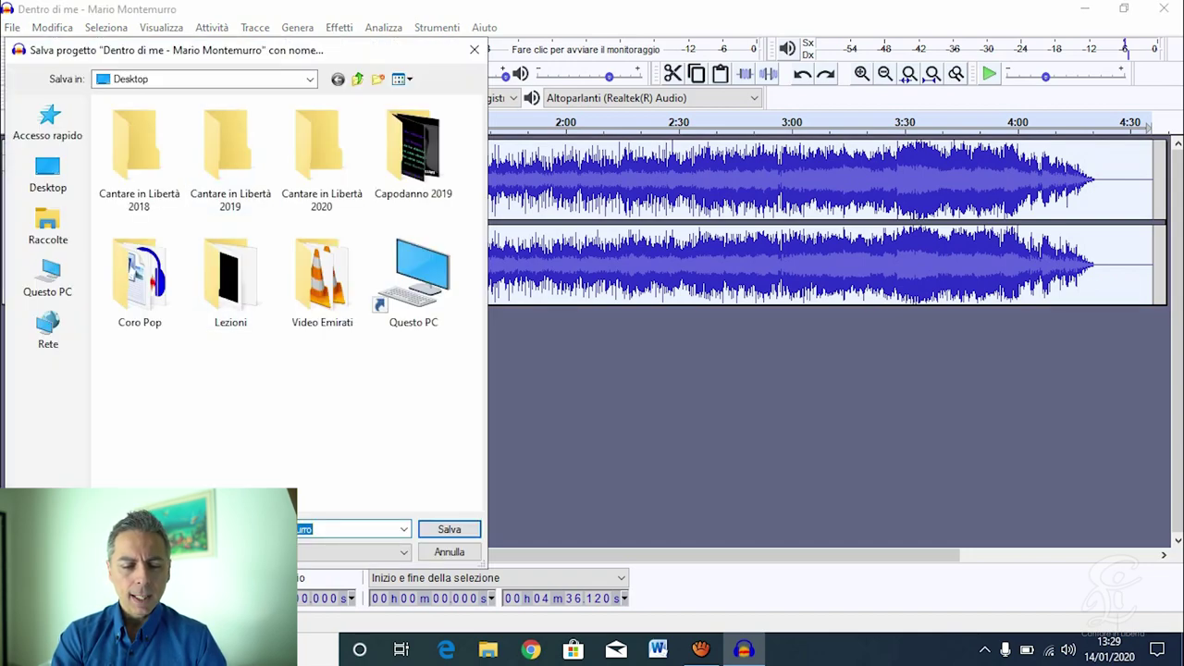
{"action": "left_click", "coordinate": [48, 174]}
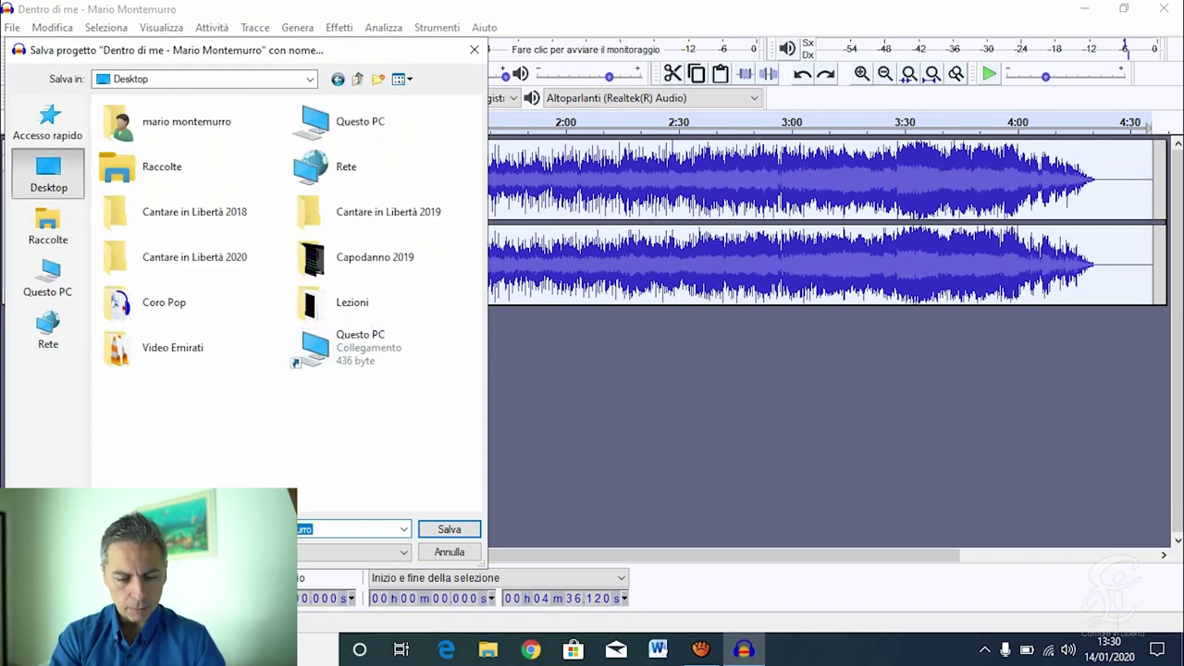
{"action": "key", "text": "End"}
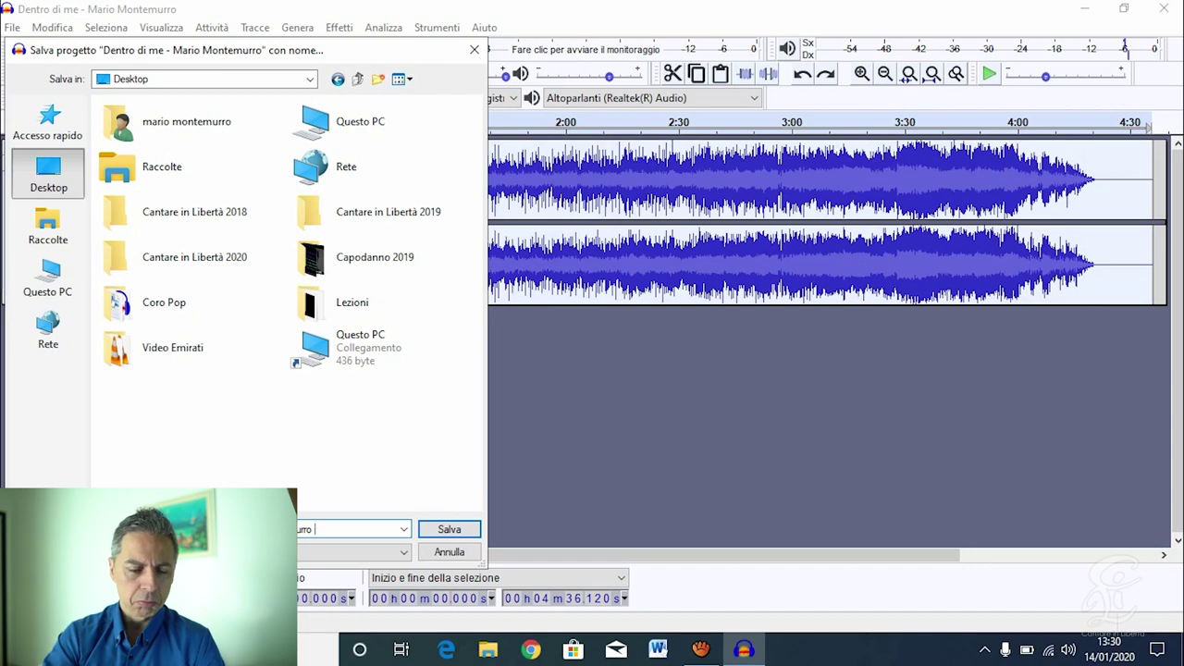
{"action": "type", "text": "- "}
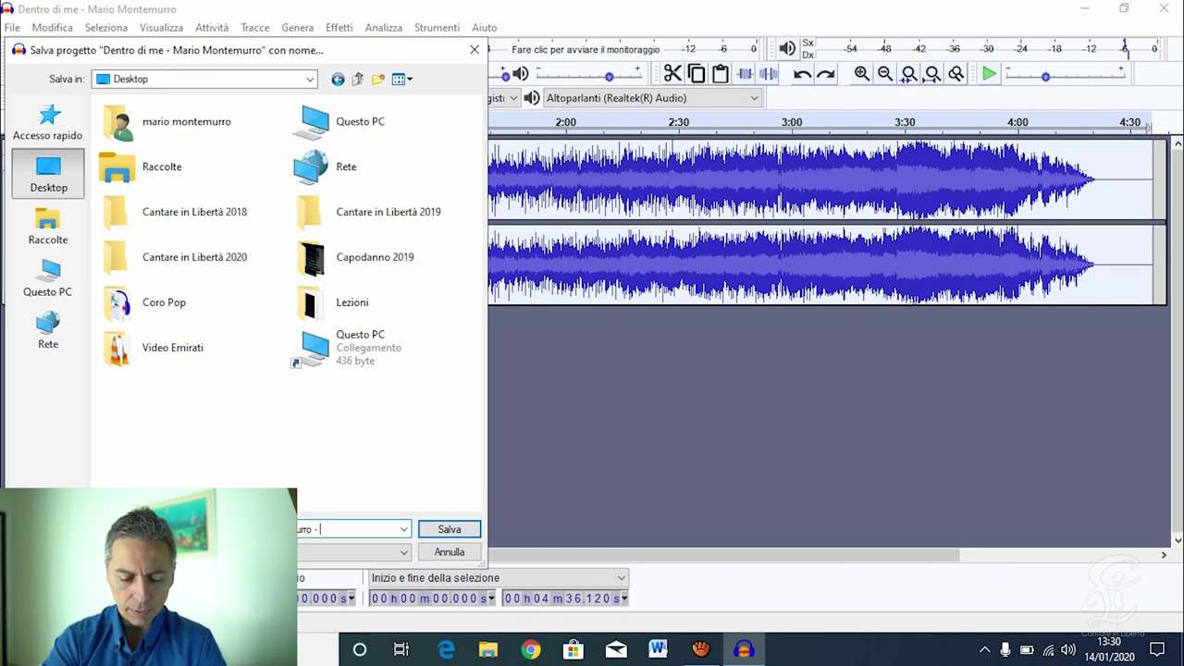
{"action": "type", "text": "version"}
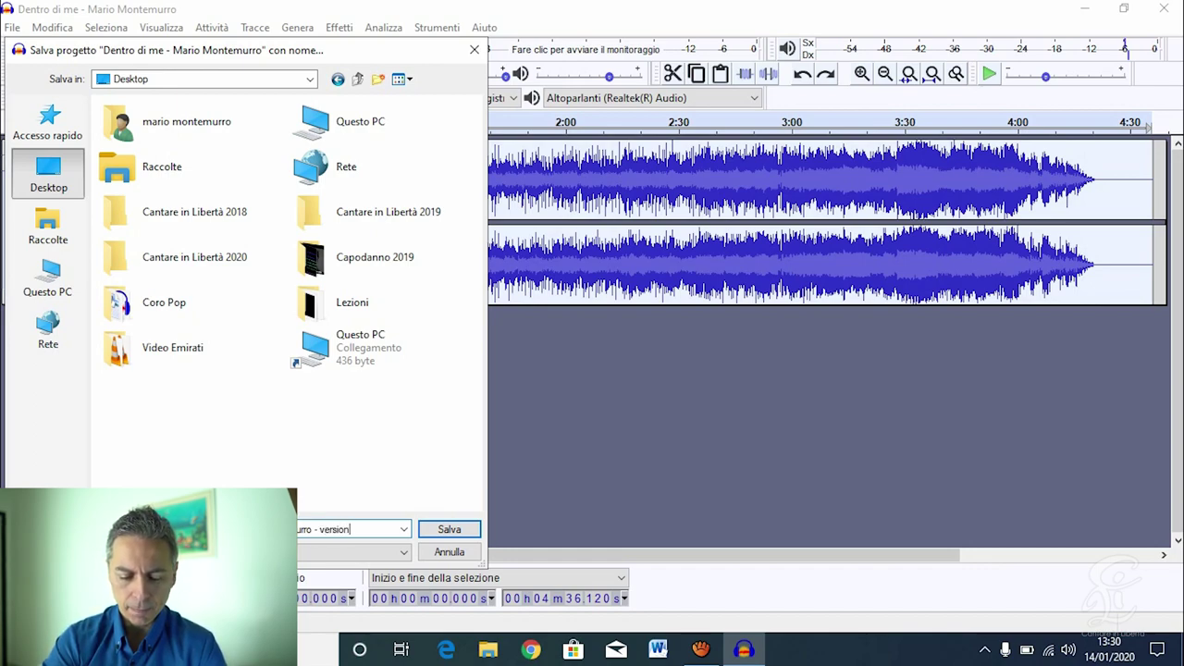
{"action": "type", "text": "e lent"}
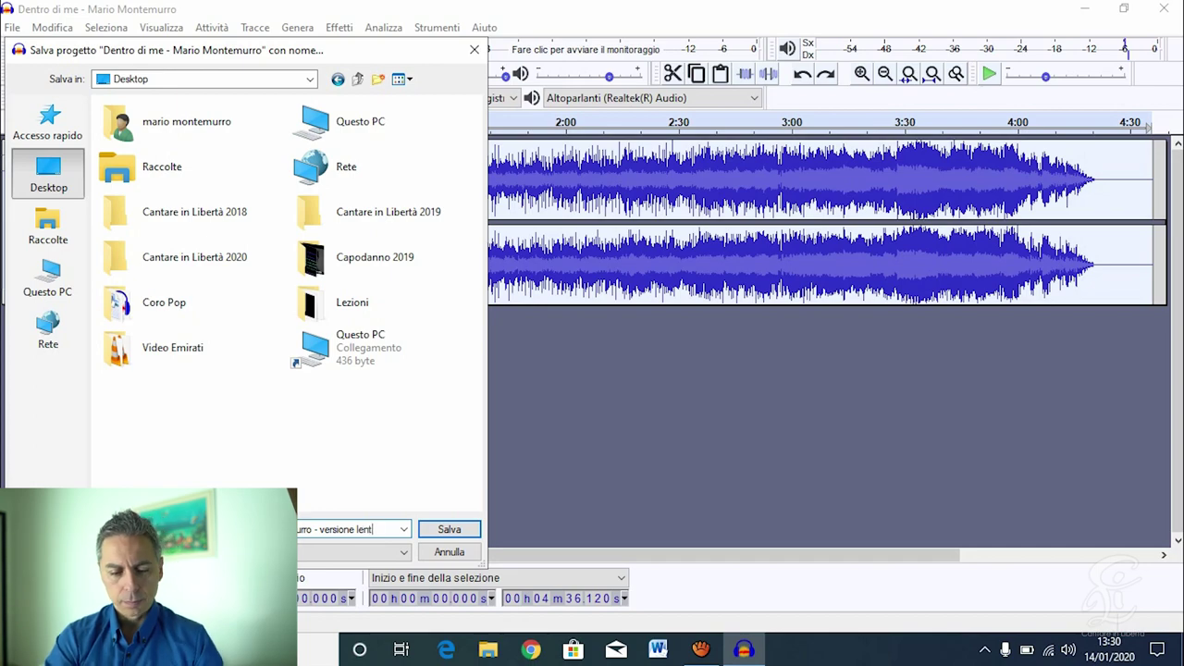
{"action": "type", "text": "a"}
{"action": "key", "text": "Return"}
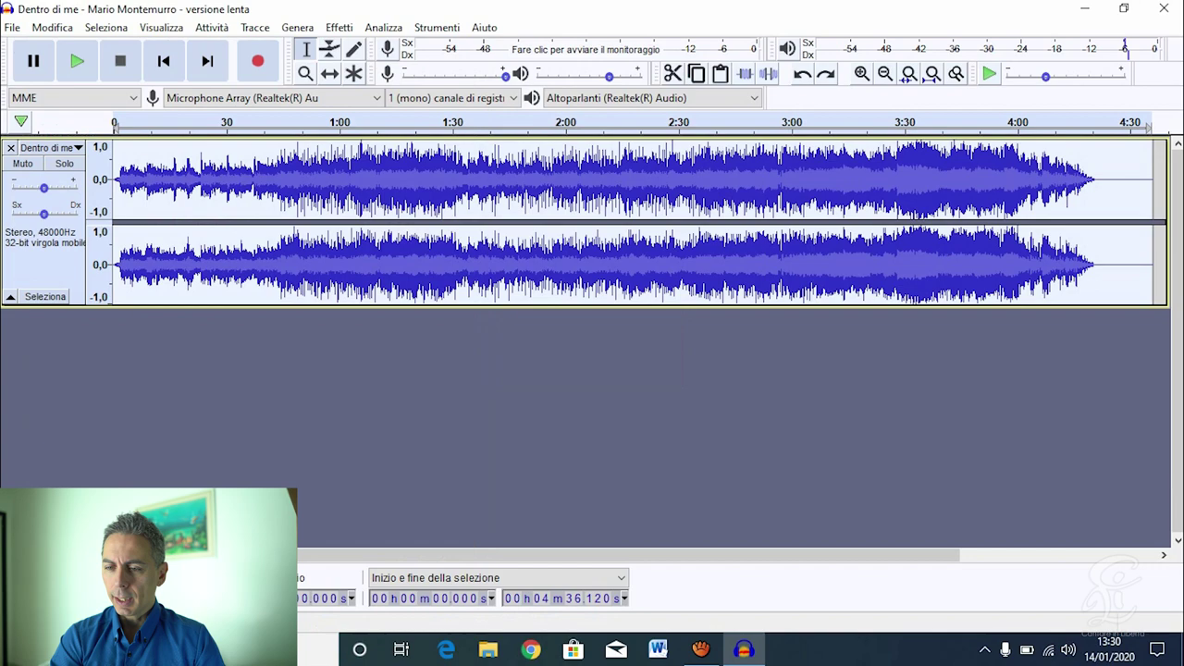
- Move the saved "versione lenta" project file near the song file on the desktop, and reopen it after closing Audacity
{"action": "left_click", "coordinate": [1085, 9]}
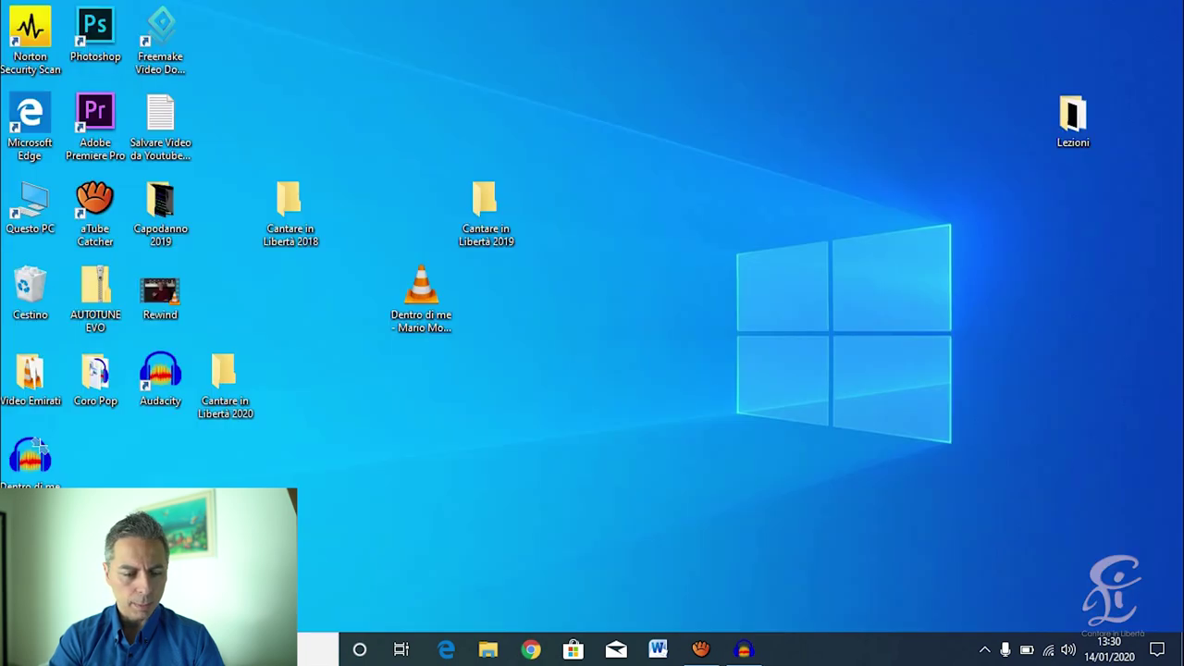
{"action": "left_click_drag", "start_coordinate": [39, 444], "coordinate": [495, 360]}
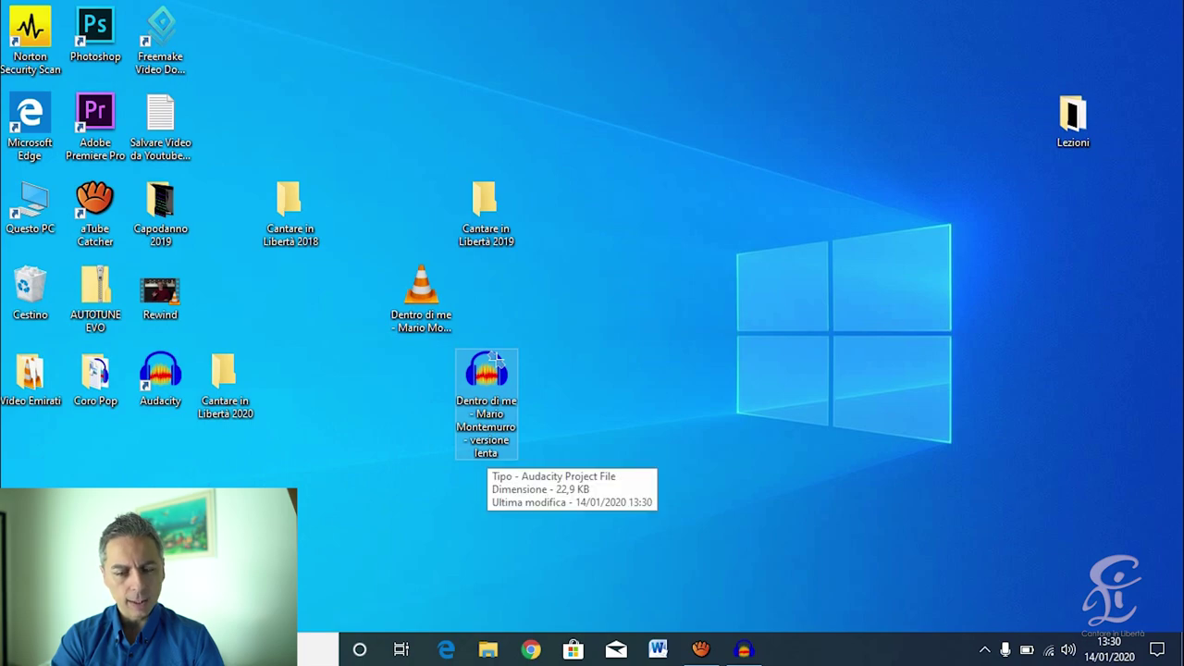
{"action": "double_click", "coordinate": [495, 361]}
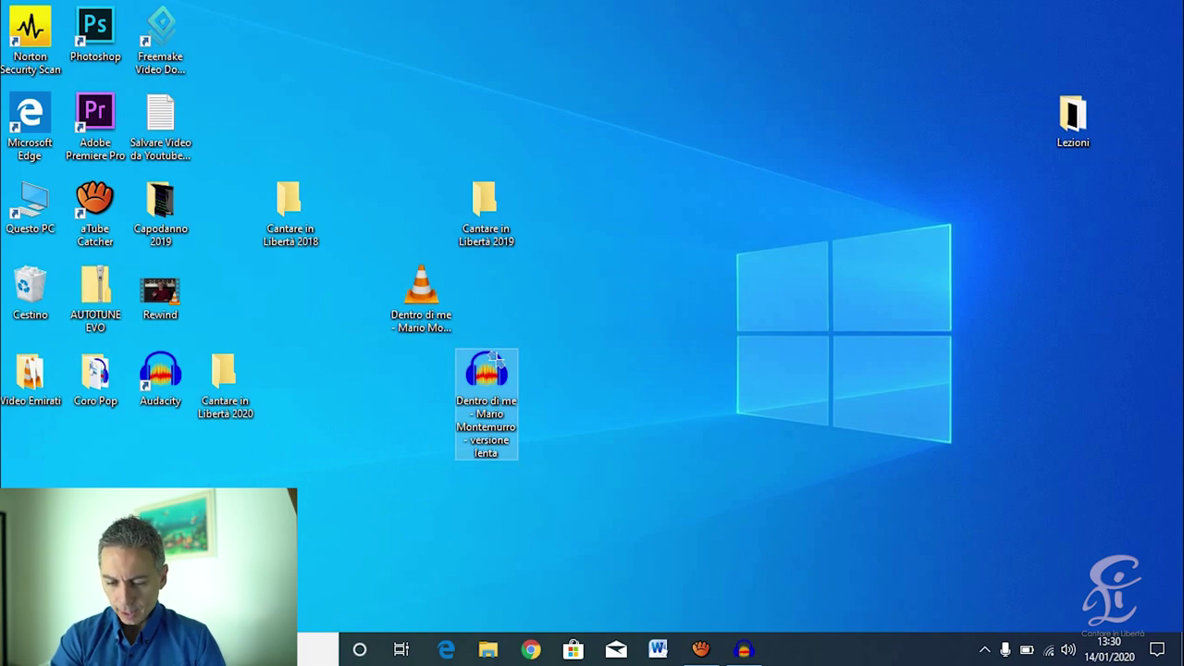
{"action": "key", "text": "alt+F4"}
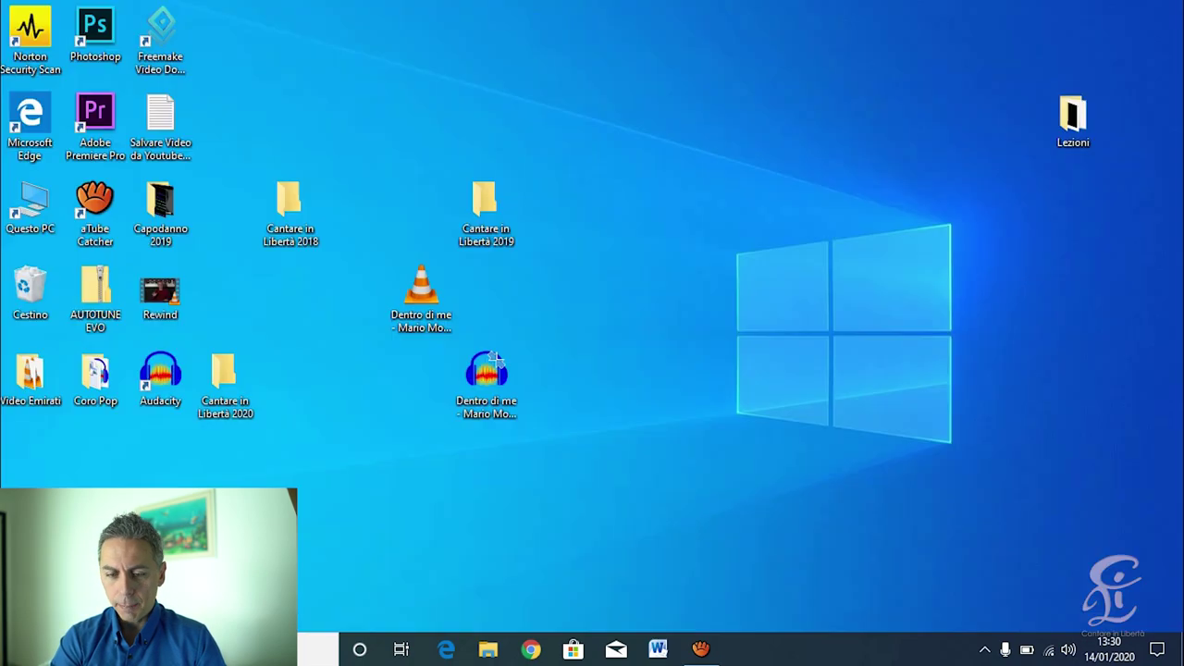
{"action": "double_click", "coordinate": [495, 361]}
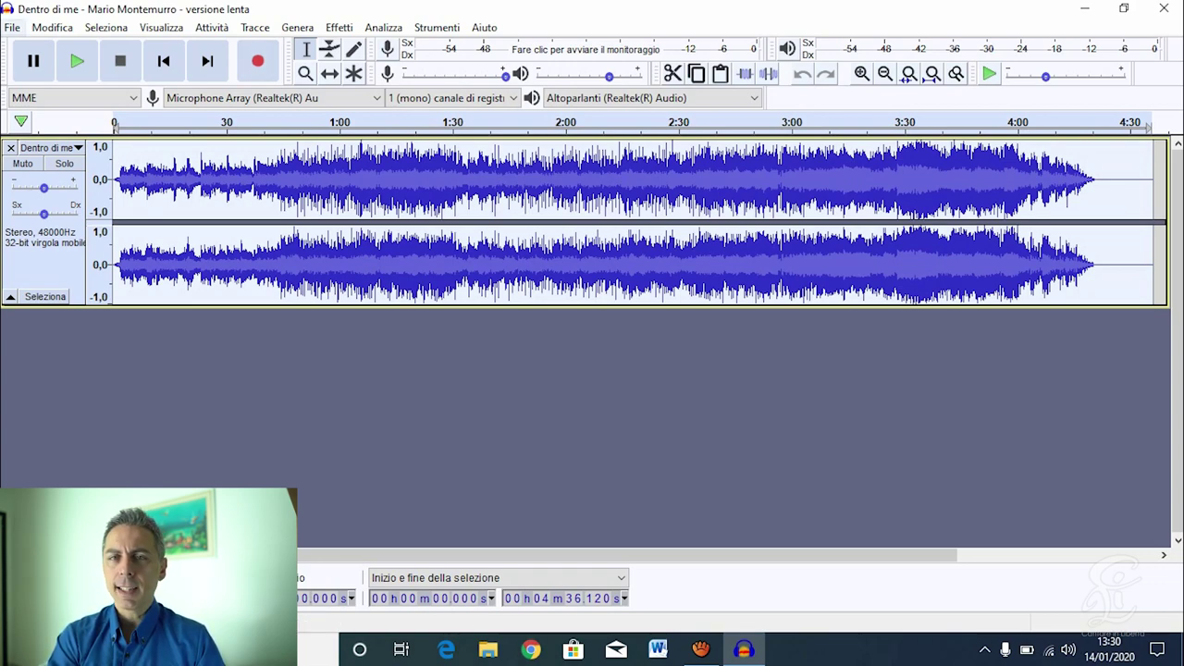
- Export the song as an MP3 to the Desktop with the suggested file name, format options and metadata unchanged, and close Audacity
{"action": "key", "text": "alt+f"}
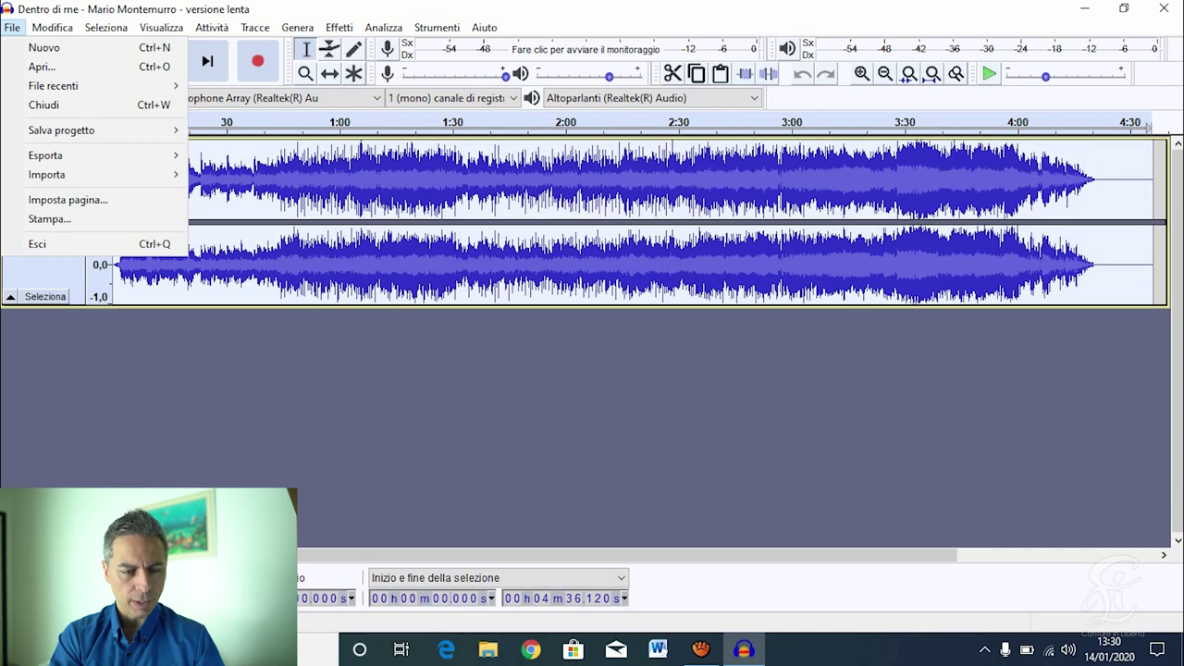
{"action": "key", "text": "Down"}
{"action": "key", "text": "Down"}
{"action": "key", "text": "Down"}
{"action": "key", "text": "Down"}
{"action": "key", "text": "Down"}
{"action": "key", "text": "Down"}
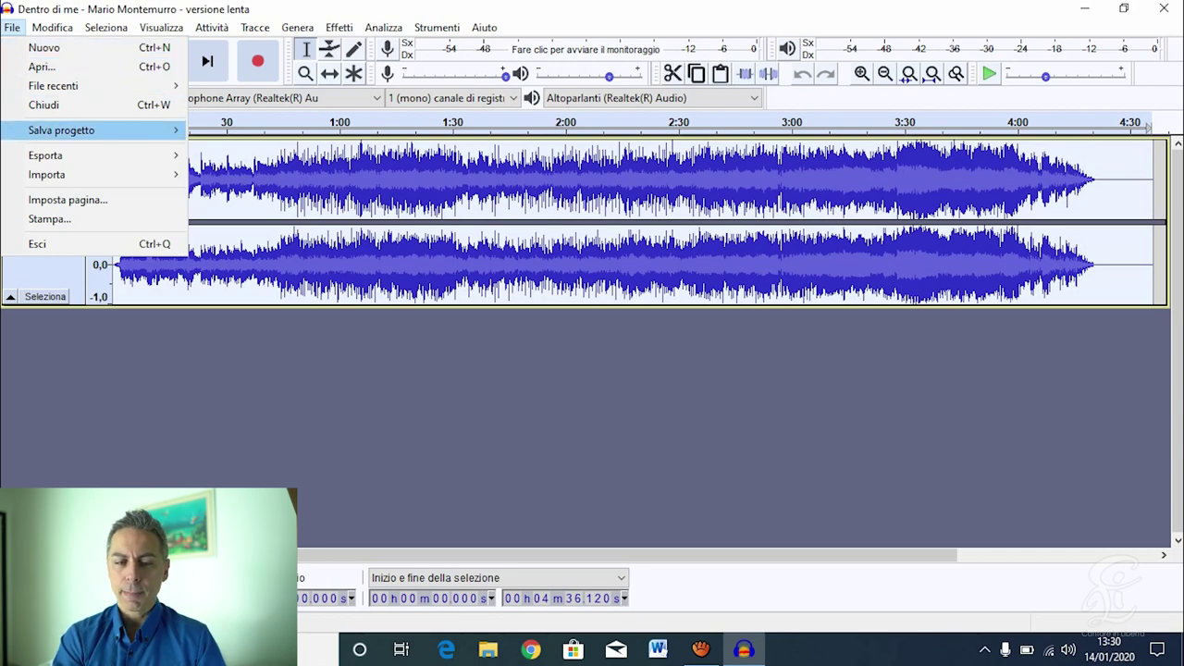
{"action": "key", "text": "Right"}
{"action": "key", "text": "Down"}
{"action": "key", "text": "Down"}
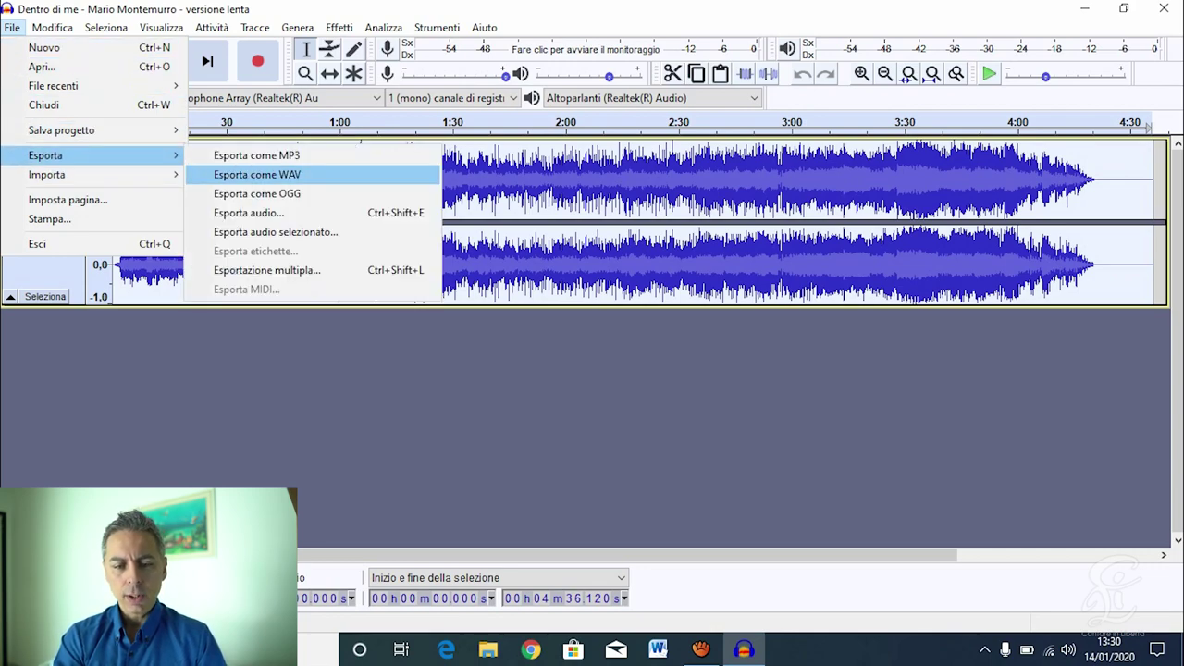
{"action": "key", "text": "Up"}
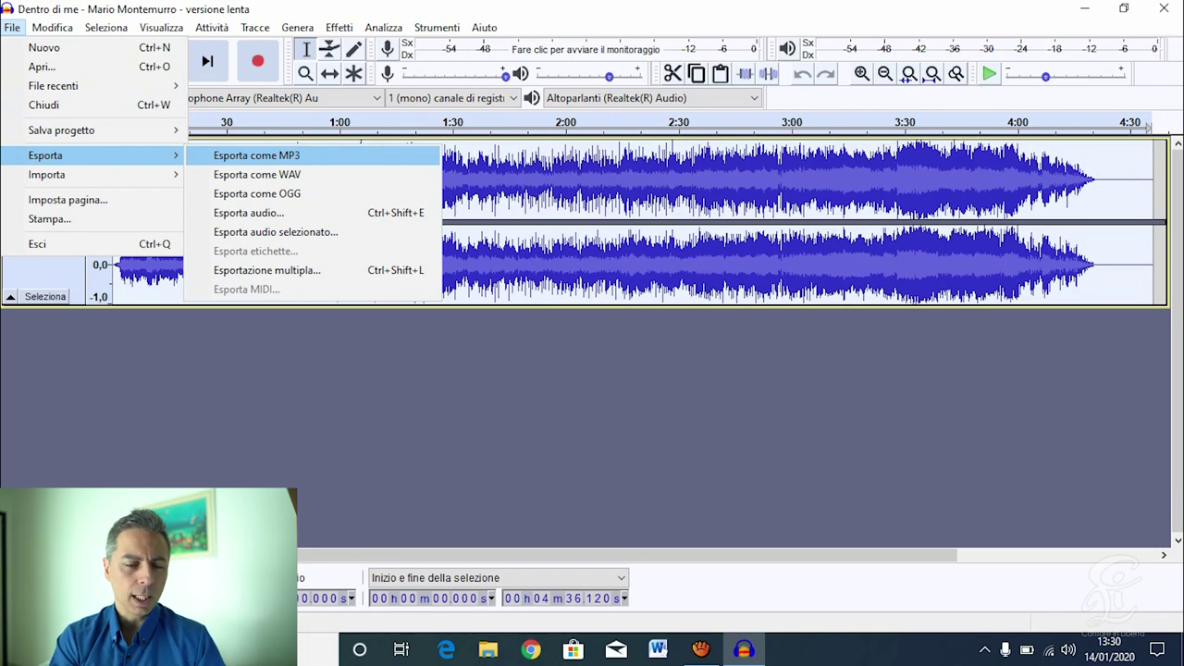
{"action": "key", "text": "Down"}
{"action": "key", "text": "Up"}
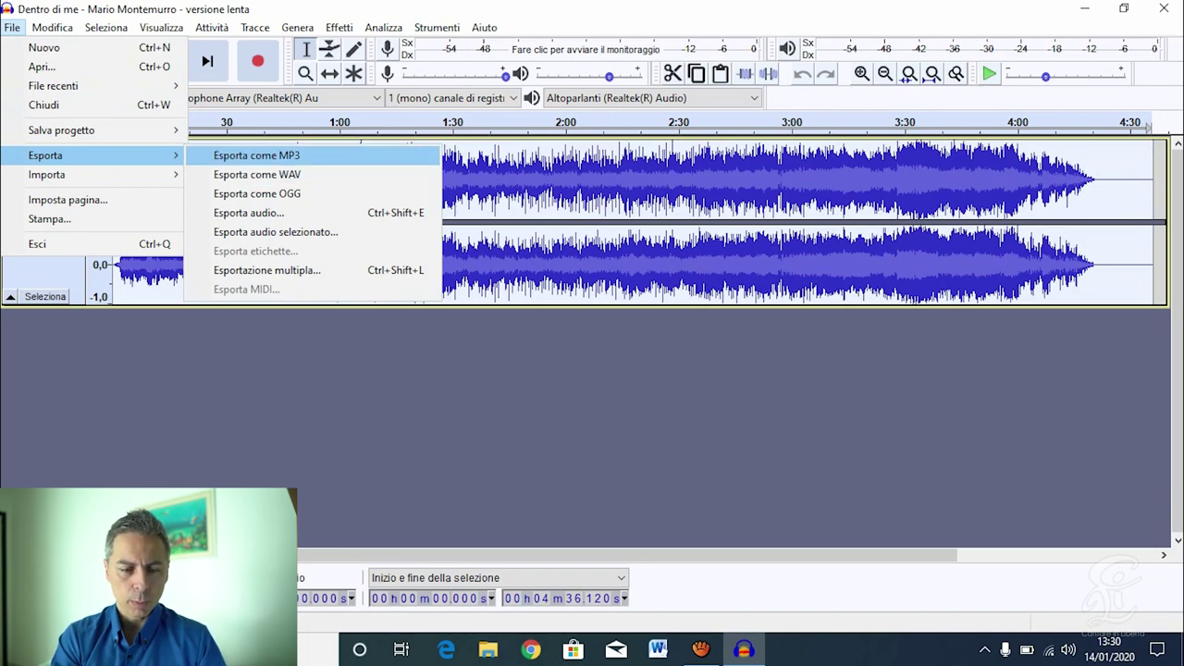
{"action": "key", "text": "Return"}
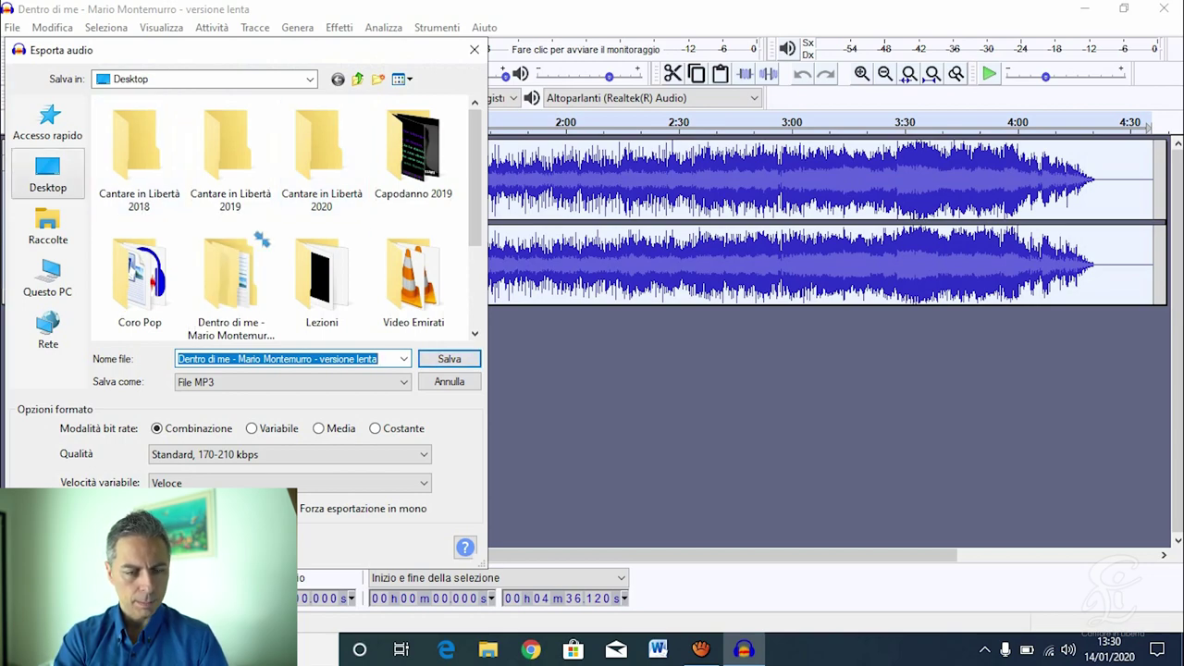
{"action": "left_click", "coordinate": [48, 171]}
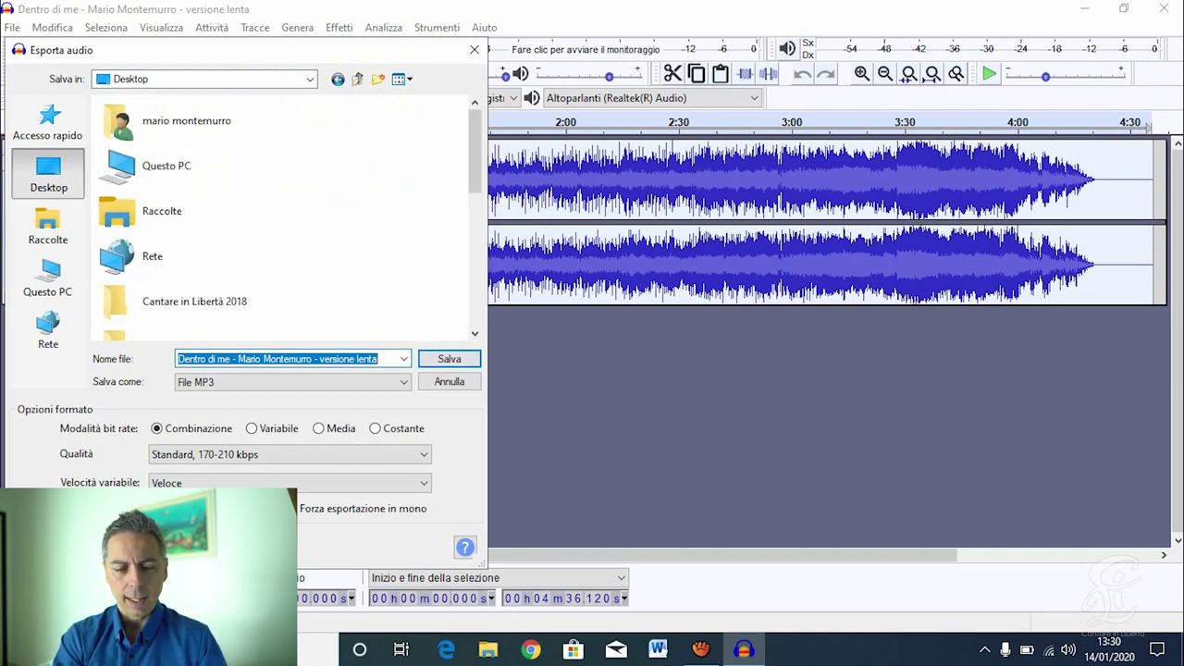
{"action": "left_click", "coordinate": [449, 358]}
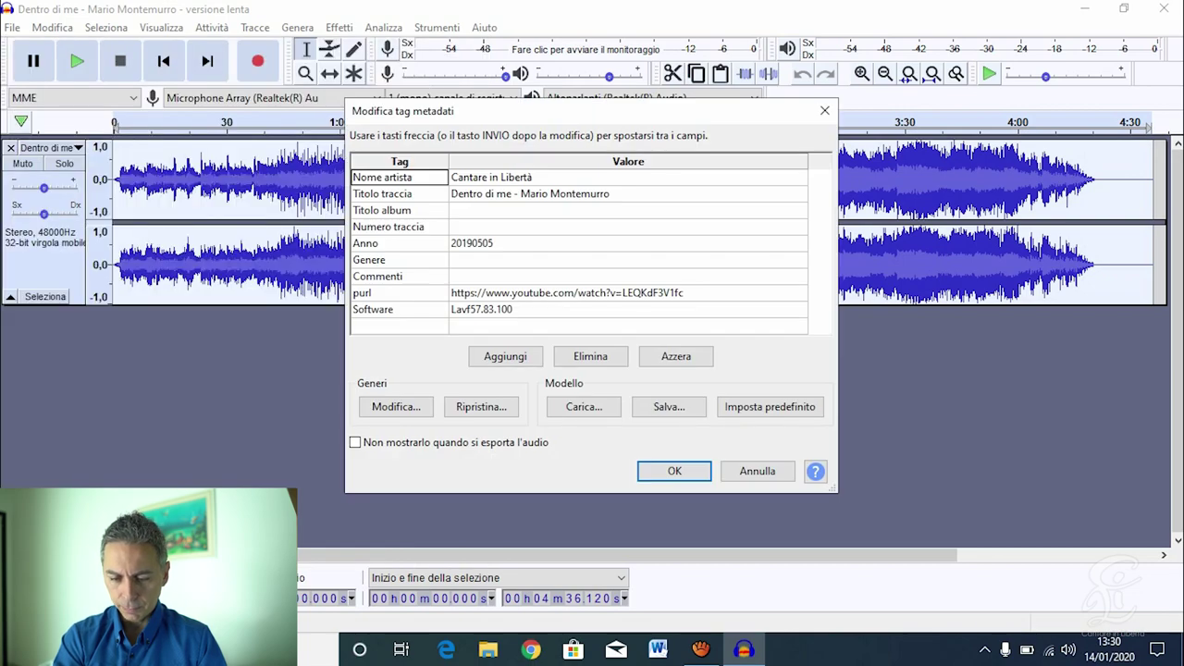
{"action": "key", "text": "Return"}
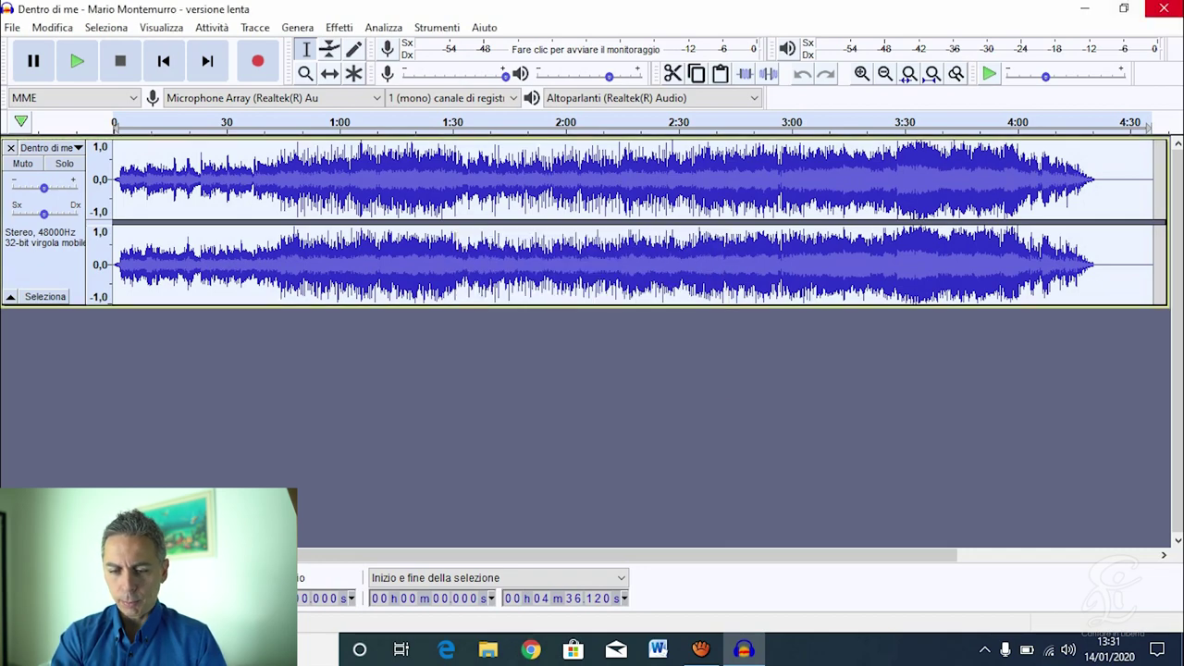
{"action": "left_click", "coordinate": [1164, 9]}
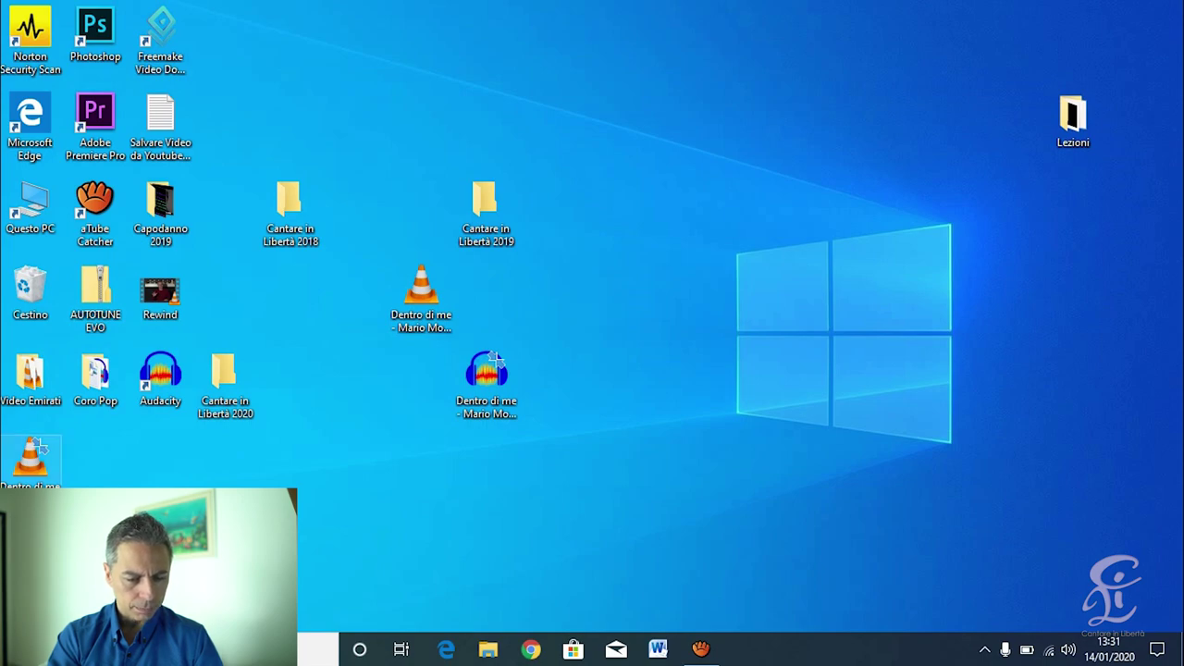
- Move the exported "versione lenta" MP3 beside the "Cantare in Libertà 2019" folder on the desktop, and play it briefly in VLC
{"action": "left_click_drag", "start_coordinate": [30, 453], "coordinate": [685, 194]}
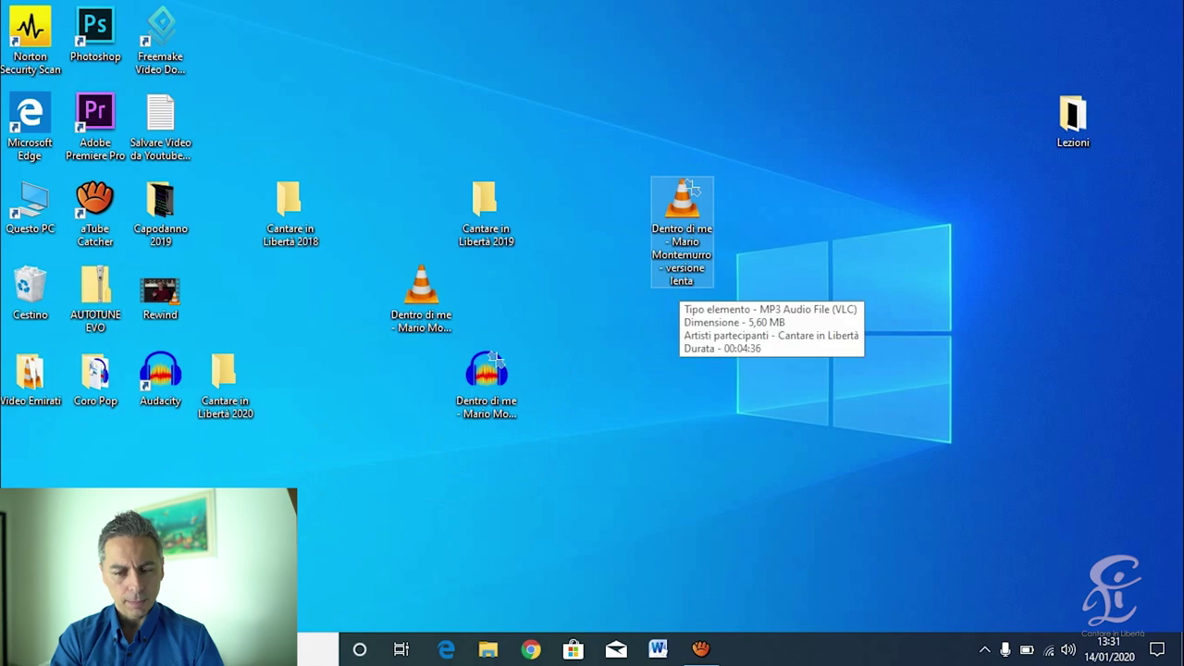
{"action": "double_click", "coordinate": [693, 189]}
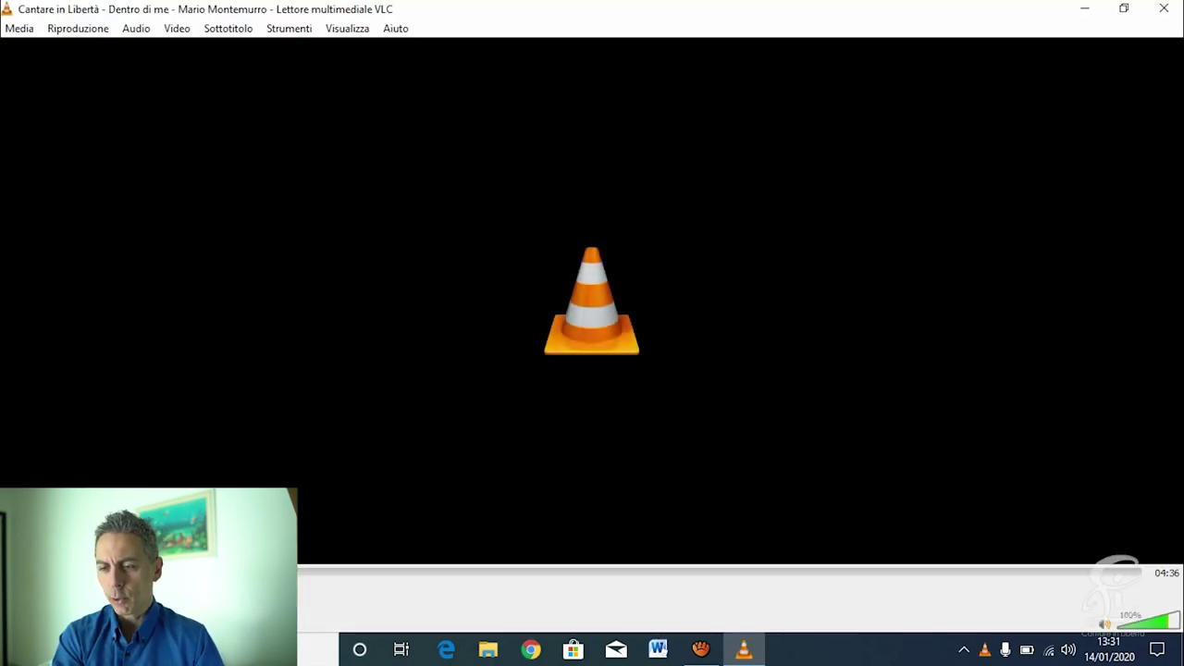
{"action": "left_click", "coordinate": [1164, 8]}
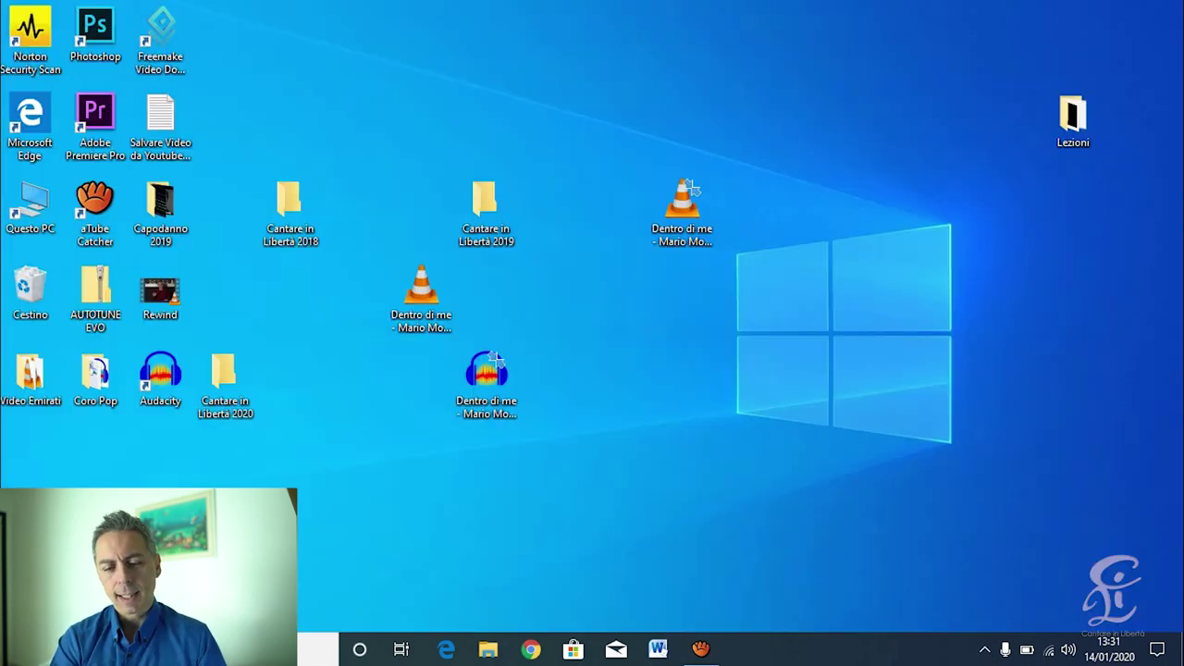